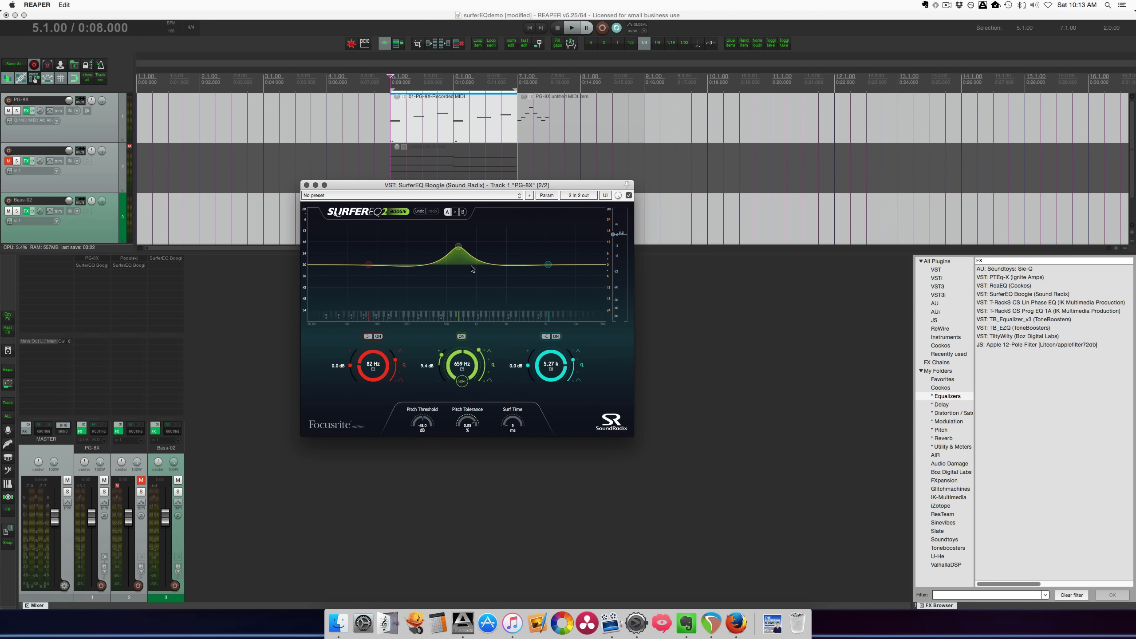
Switch to Firefox and examine the Sound Radix SurferEQ 2 Boogie offer on Focusrite's Plug-in Collective page
{"action": "key", "text": "super+Tab"}
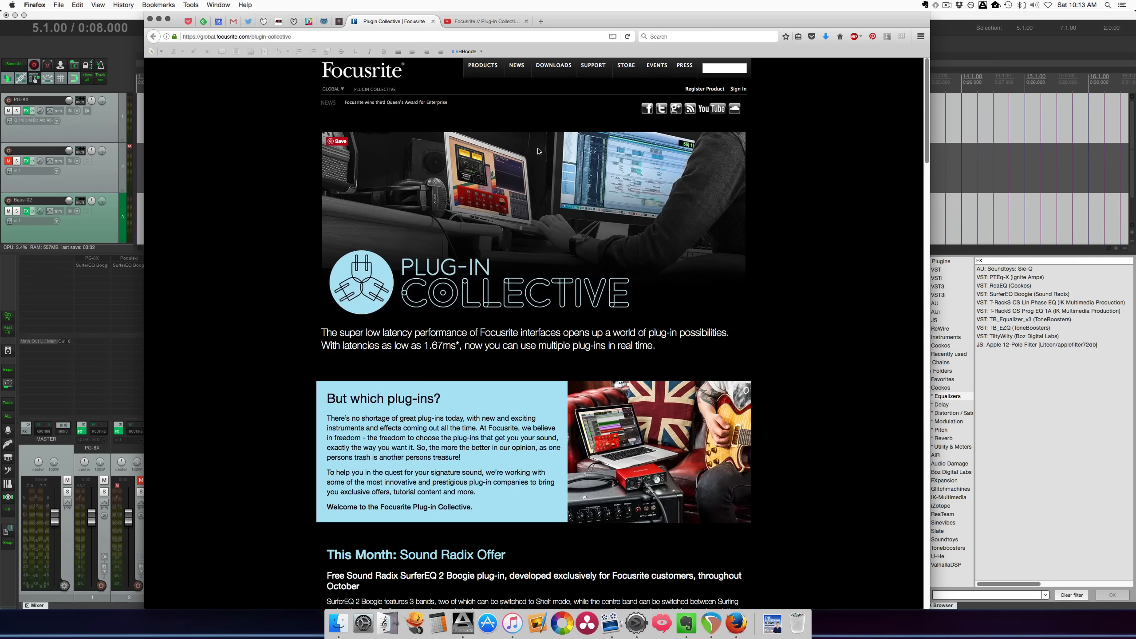
{"action": "scroll", "coordinate": [603, 144], "scroll_direction": "down", "scroll_amount": 1}
{"action": "scroll", "coordinate": [659, 150], "scroll_direction": "down", "scroll_amount": 10}
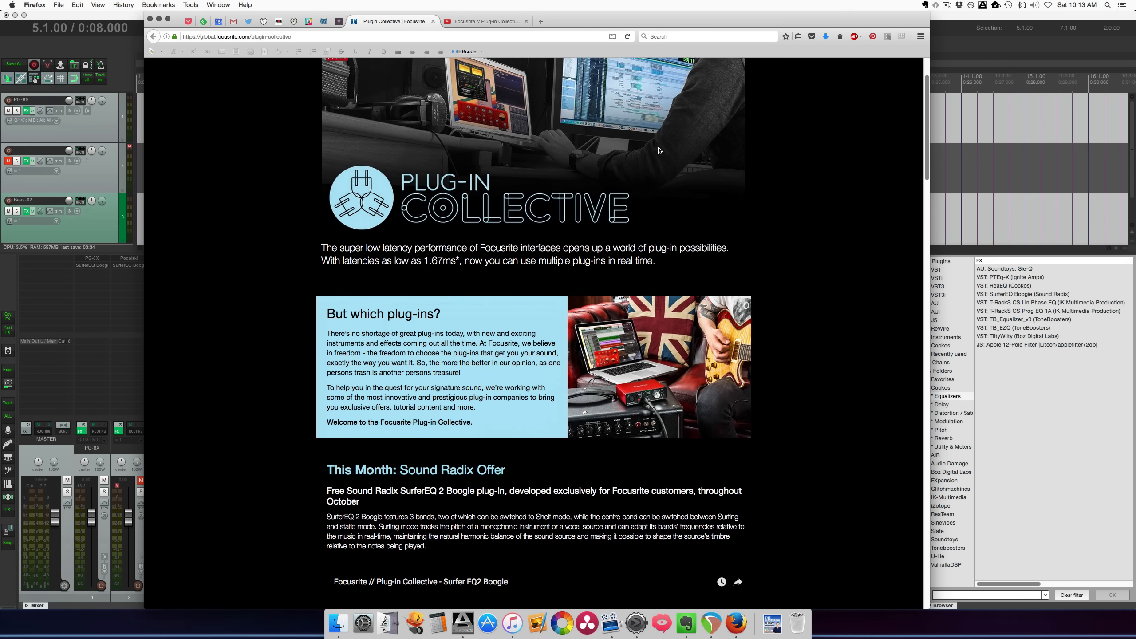
{"action": "scroll", "coordinate": [659, 150], "scroll_direction": "down", "scroll_amount": 3}
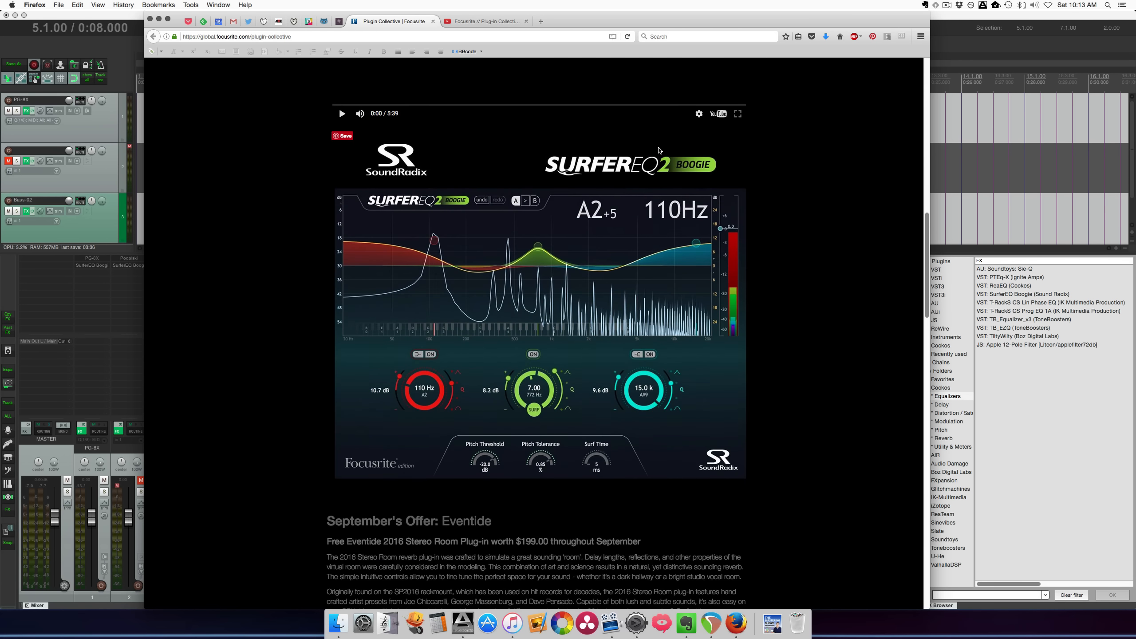
{"action": "scroll", "coordinate": [659, 150], "scroll_direction": "up", "scroll_amount": 10}
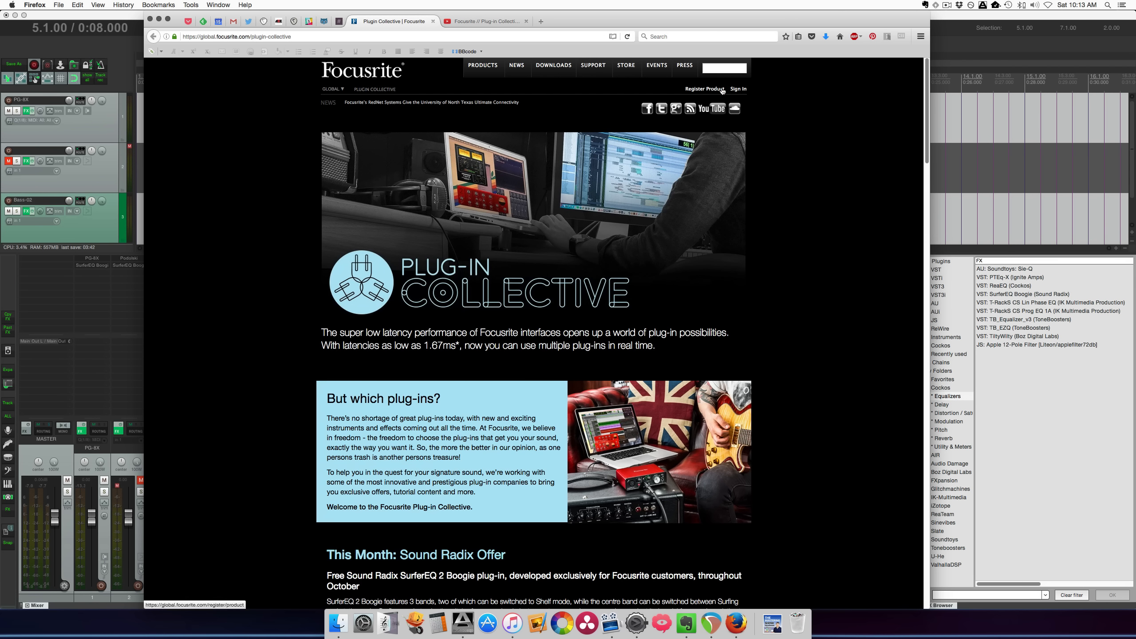
{"action": "scroll", "coordinate": [755, 160], "scroll_direction": "down", "scroll_amount": 15}
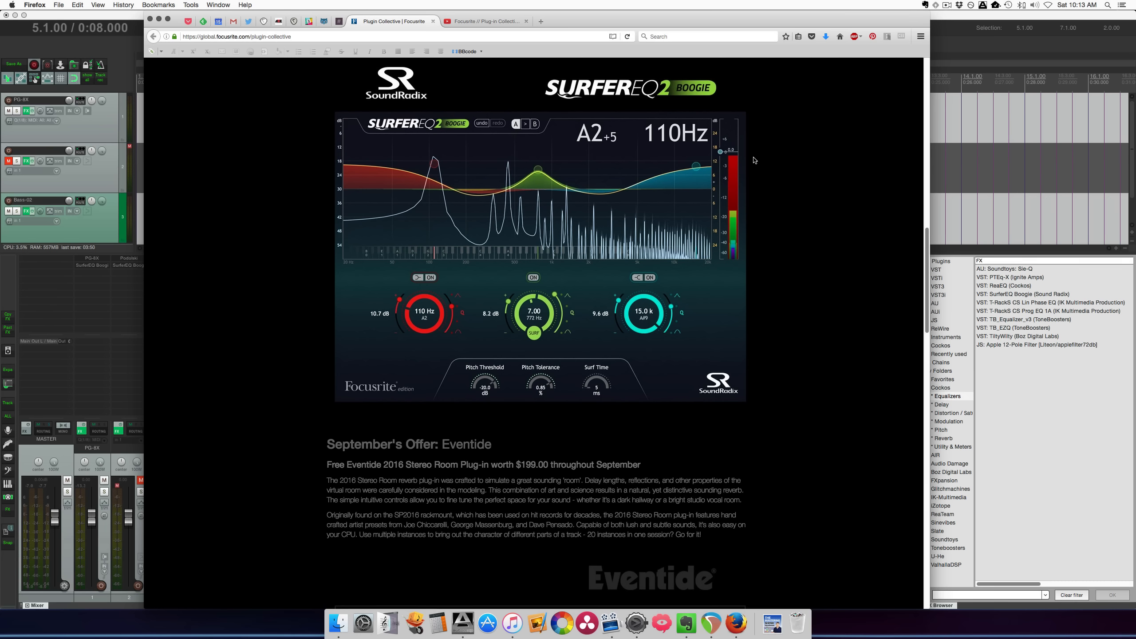
{"action": "scroll", "coordinate": [755, 161], "scroll_direction": "up", "scroll_amount": 2}
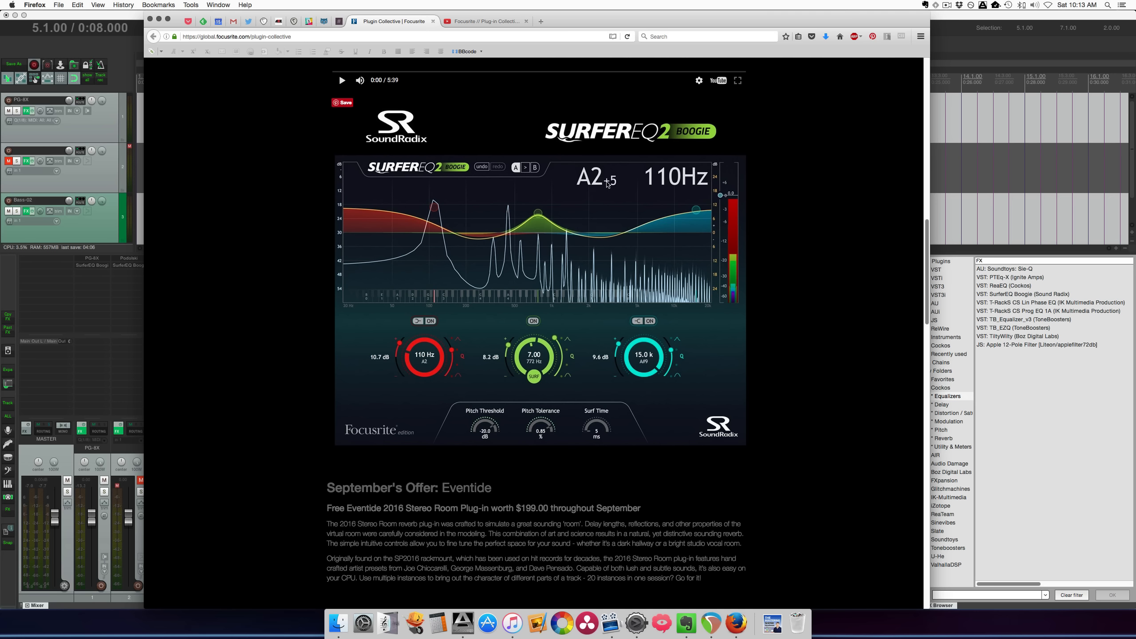
{"action": "scroll", "coordinate": [608, 183], "scroll_direction": "up", "scroll_amount": 2}
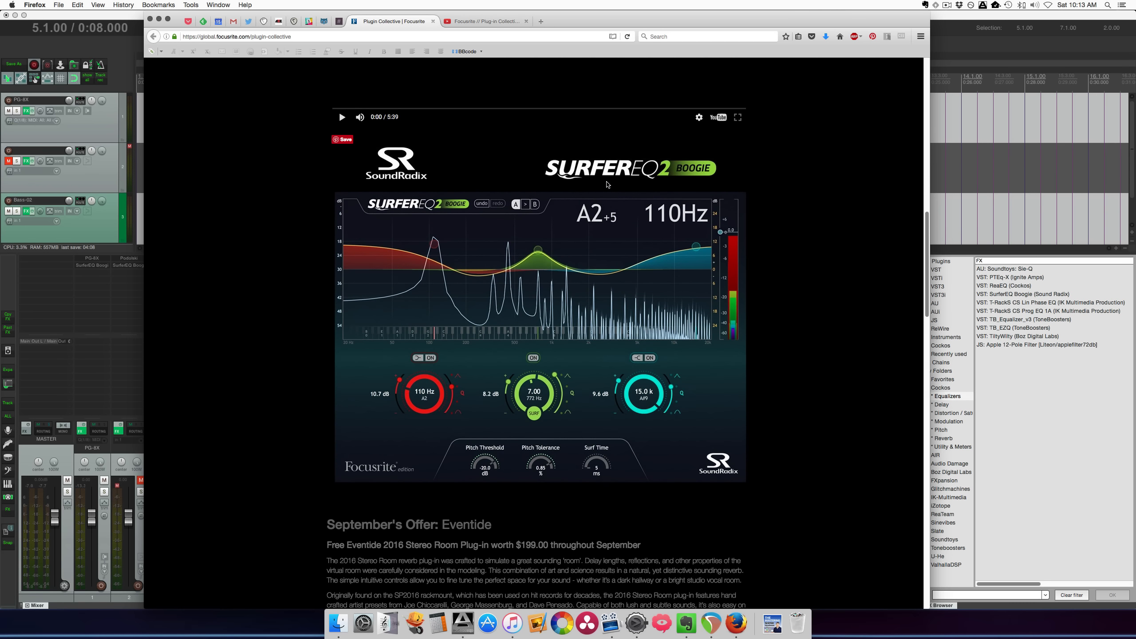
{"action": "scroll", "coordinate": [608, 183], "scroll_direction": "up", "scroll_amount": 1}
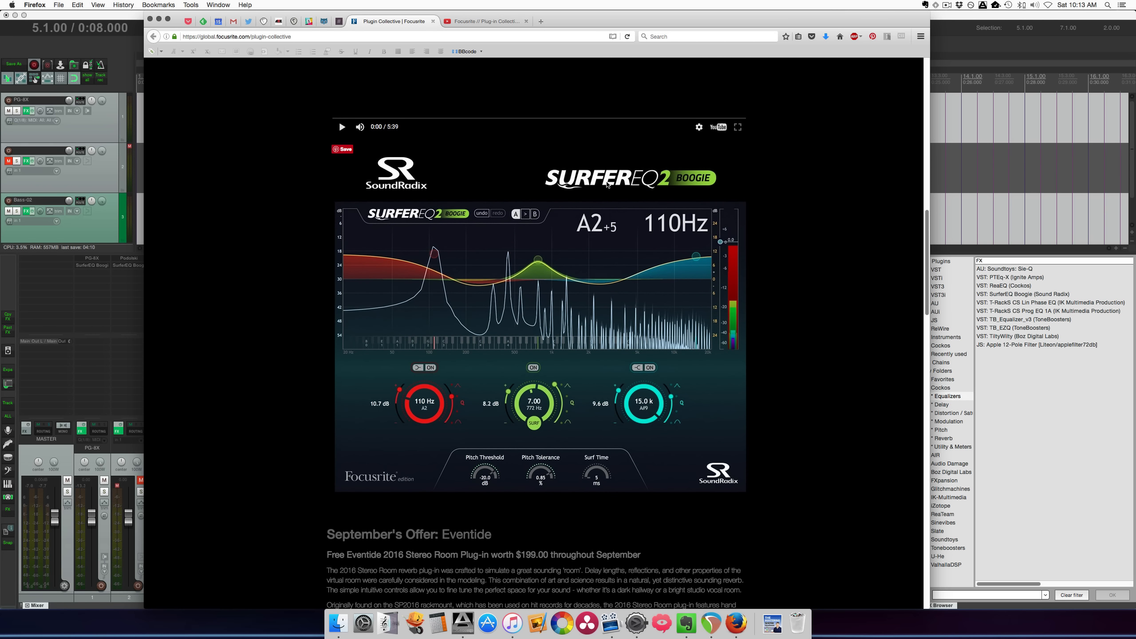
{"action": "scroll", "coordinate": [608, 183], "scroll_direction": "up", "scroll_amount": 2}
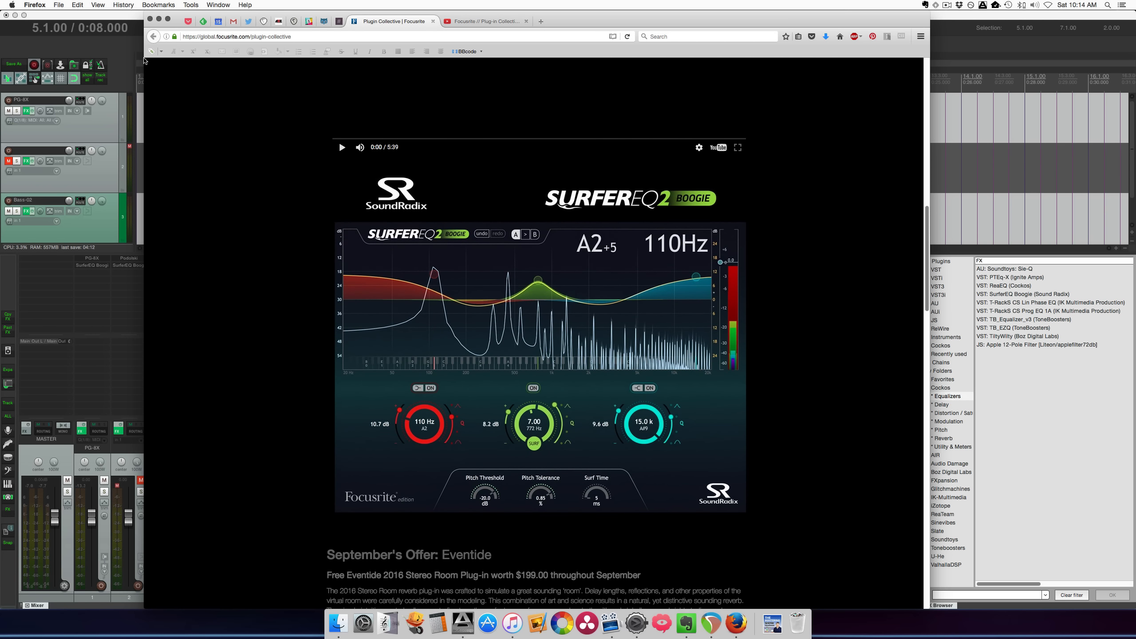
Switch back to REAPER, lower the SurferEQ middle band's gain to 1.0 dB, and try the output level before resetting it
{"action": "left_click", "coordinate": [106, 50]}
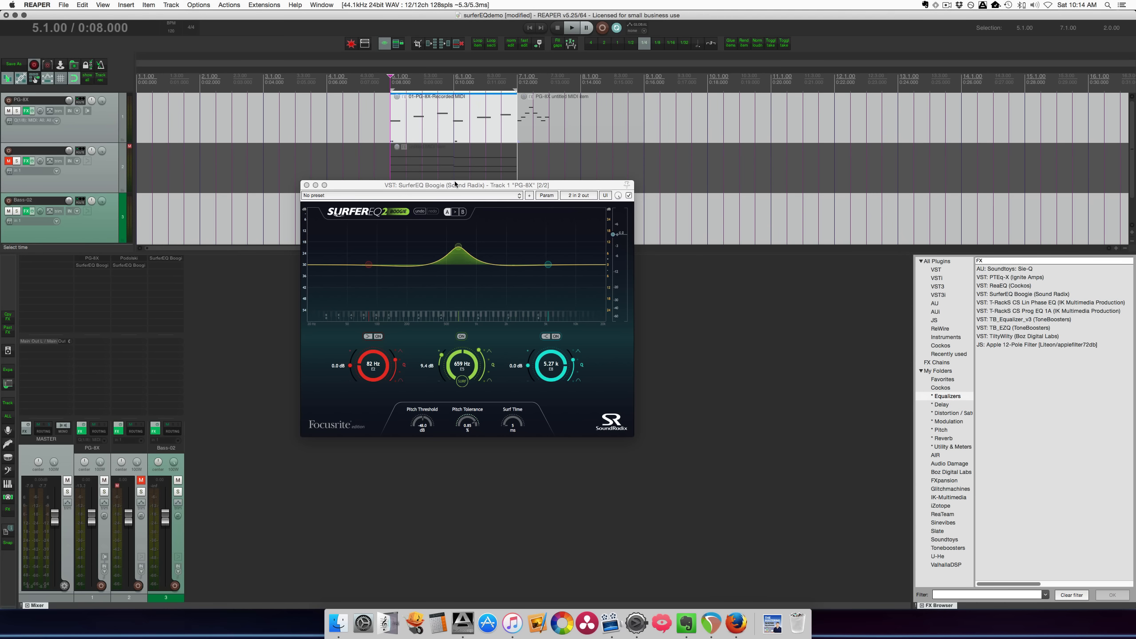
{"action": "left_click_drag", "start_coordinate": [455, 184], "coordinate": [453, 170]}
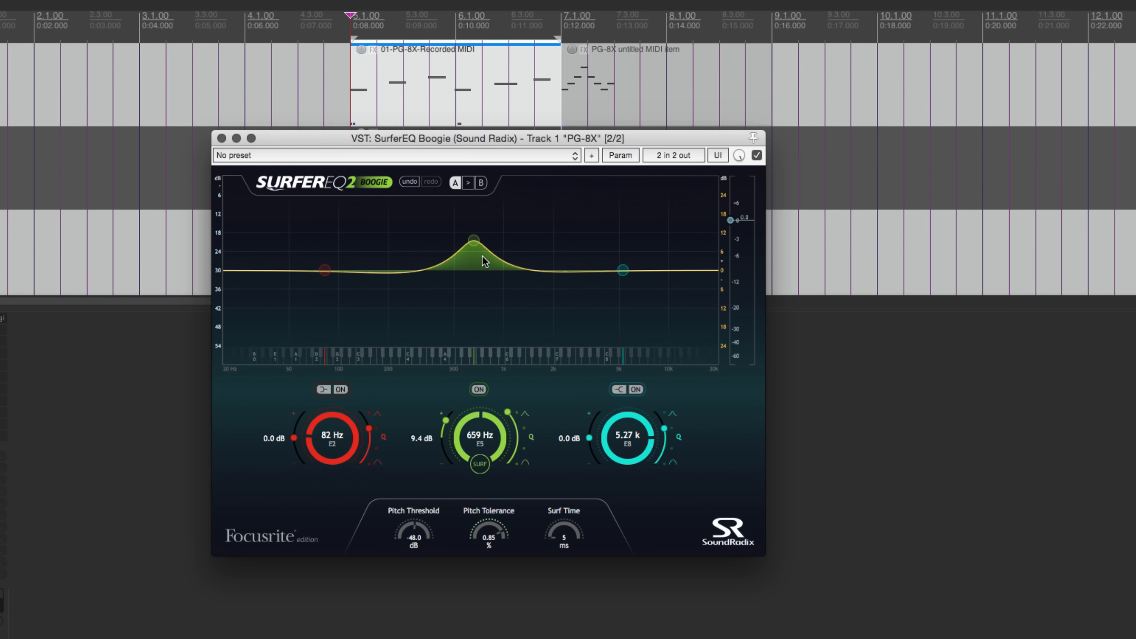
{"action": "left_click_drag", "start_coordinate": [476, 246], "coordinate": [474, 268]}
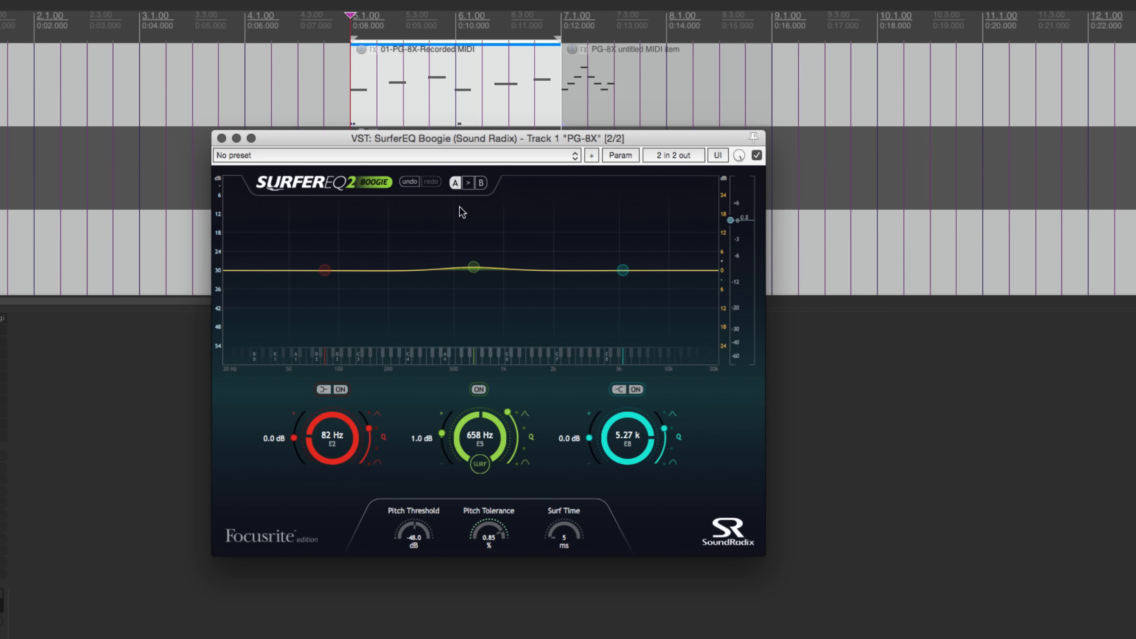
{"action": "left_click_drag", "start_coordinate": [732, 223], "coordinate": [734, 253]}
{"action": "double_click", "coordinate": [734, 252]}
Boost the red low shelf to 14.2 dB at 244 Hz with a high Q, and switch off the middle and high bands
{"action": "mouse_move", "coordinate": [294, 438]}
{"action": "left_mouse_down"}
{"action": "mouse_move", "coordinate": [323, 391]}
{"action": "mouse_move", "coordinate": [299, 429]}
{"action": "mouse_move", "coordinate": [300, 461]}
{"action": "mouse_move", "coordinate": [299, 431]}
{"action": "mouse_move", "coordinate": [298, 441]}
{"action": "left_mouse_up"}
{"action": "left_click_drag", "start_coordinate": [370, 430], "coordinate": [373, 400]}
{"action": "left_click", "coordinate": [478, 390]}
{"action": "left_click", "coordinate": [635, 389]}
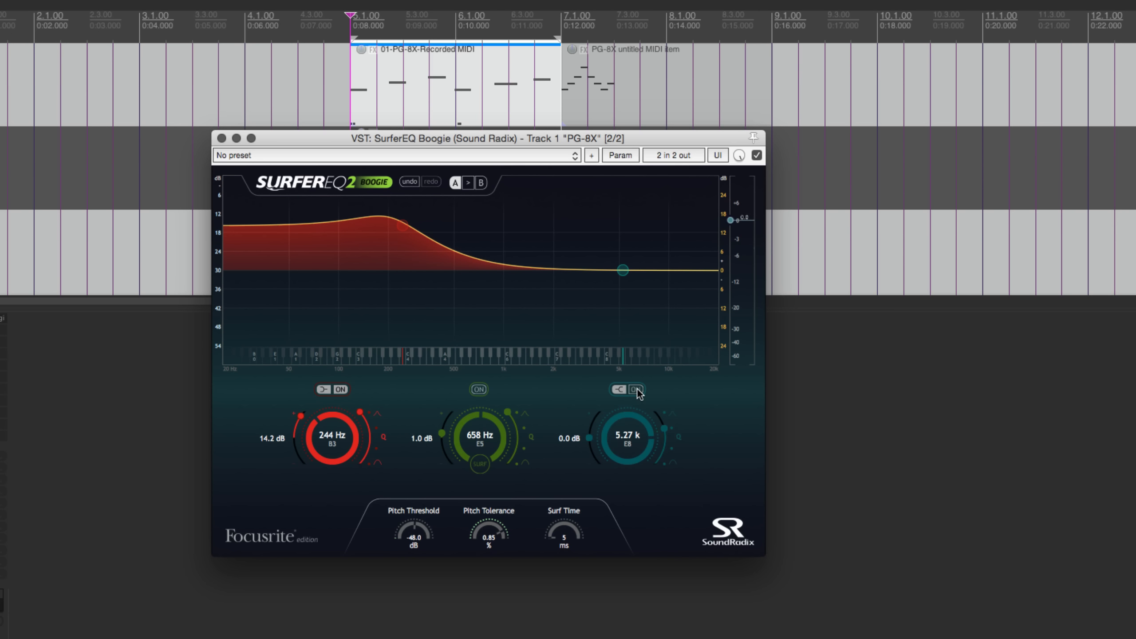
Try the lowest and a moderate Q on the low shelf, and return it to a high Q
{"action": "left_click_drag", "start_coordinate": [363, 414], "coordinate": [381, 484]}
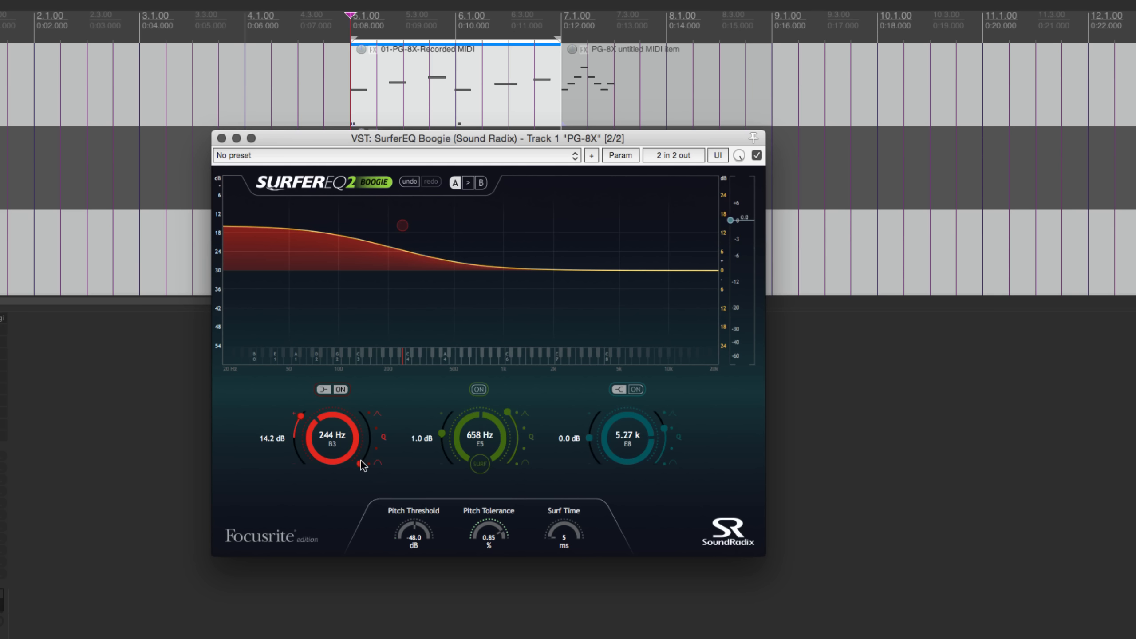
{"action": "left_click_drag", "start_coordinate": [361, 466], "coordinate": [372, 448]}
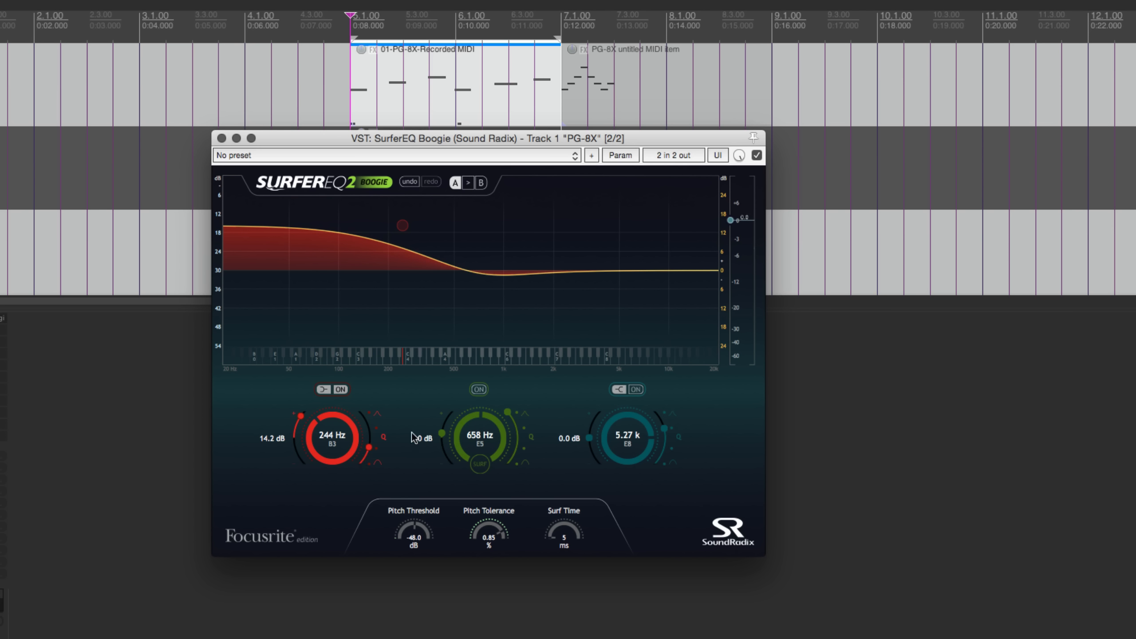
{"action": "left_click_drag", "start_coordinate": [368, 450], "coordinate": [370, 415]}
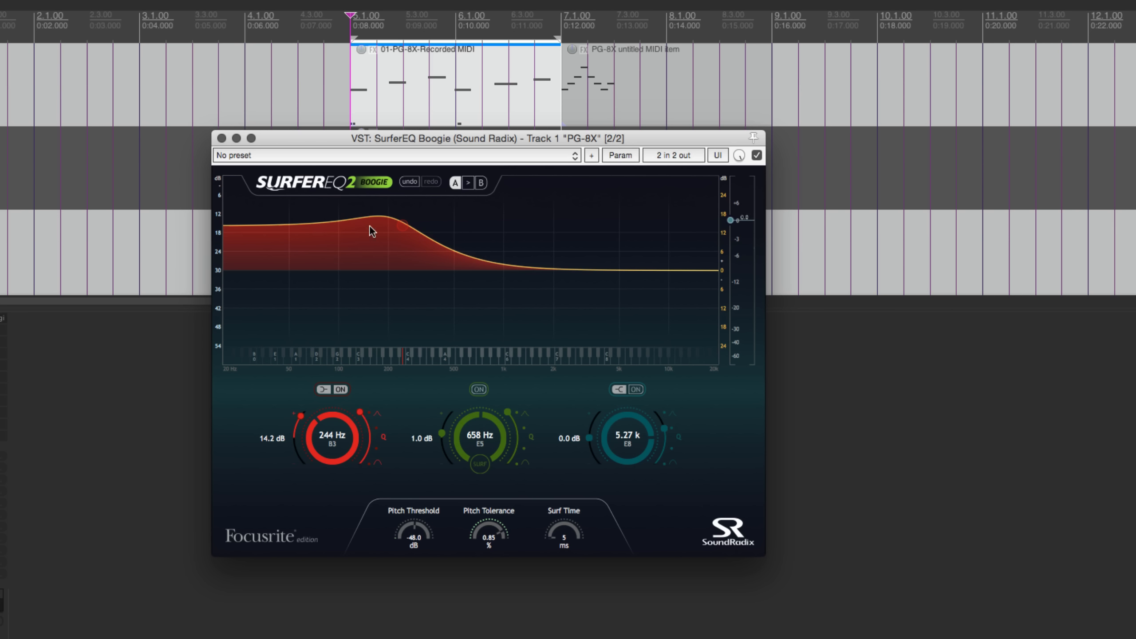
Turn the low shelf into a cut of -15.2 dB at 297 Hz with a medium Q
{"action": "left_click_drag", "start_coordinate": [367, 222], "coordinate": [319, 223]}
{"action": "left_click_drag", "start_coordinate": [333, 438], "coordinate": [298, 472]}
{"action": "left_click_drag", "start_coordinate": [362, 412], "coordinate": [371, 436]}
{"action": "left_click_drag", "start_coordinate": [299, 457], "coordinate": [303, 464]}
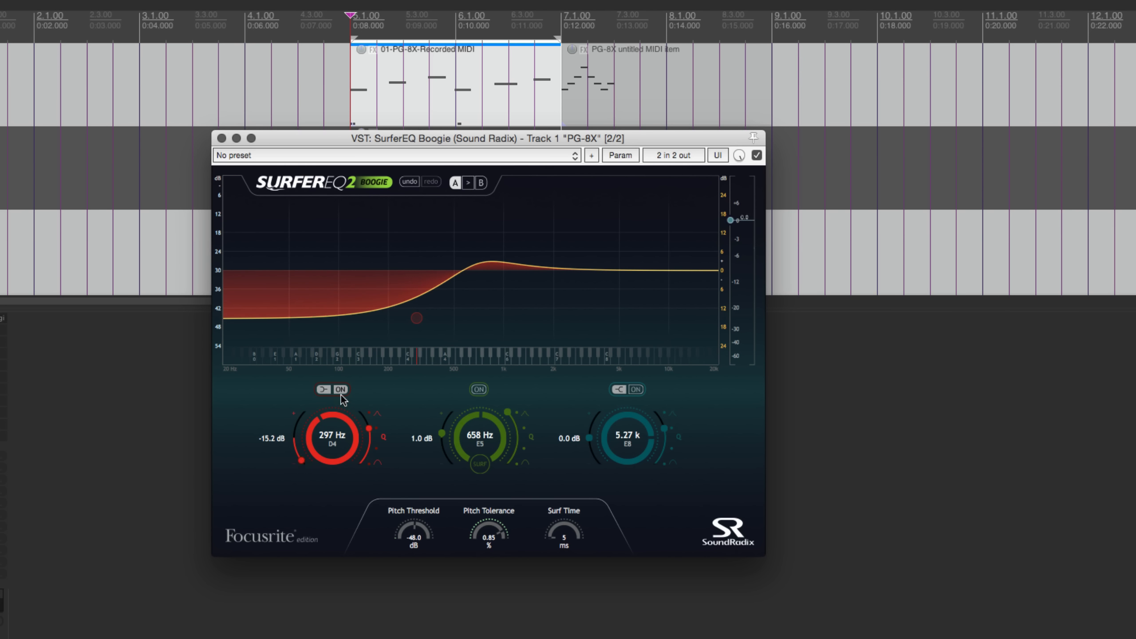
Switch the low band to a bell shape, boost it to 15.4 dB, and widen its Q
{"action": "left_click", "coordinate": [323, 389]}
{"action": "left_click_drag", "start_coordinate": [303, 461], "coordinate": [308, 401]}
{"action": "mouse_move", "coordinate": [370, 451]}
{"action": "left_mouse_down"}
{"action": "mouse_move", "coordinate": [367, 417]}
{"action": "mouse_move", "coordinate": [360, 474]}
{"action": "mouse_move", "coordinate": [370, 447]}
{"action": "left_mouse_up"}
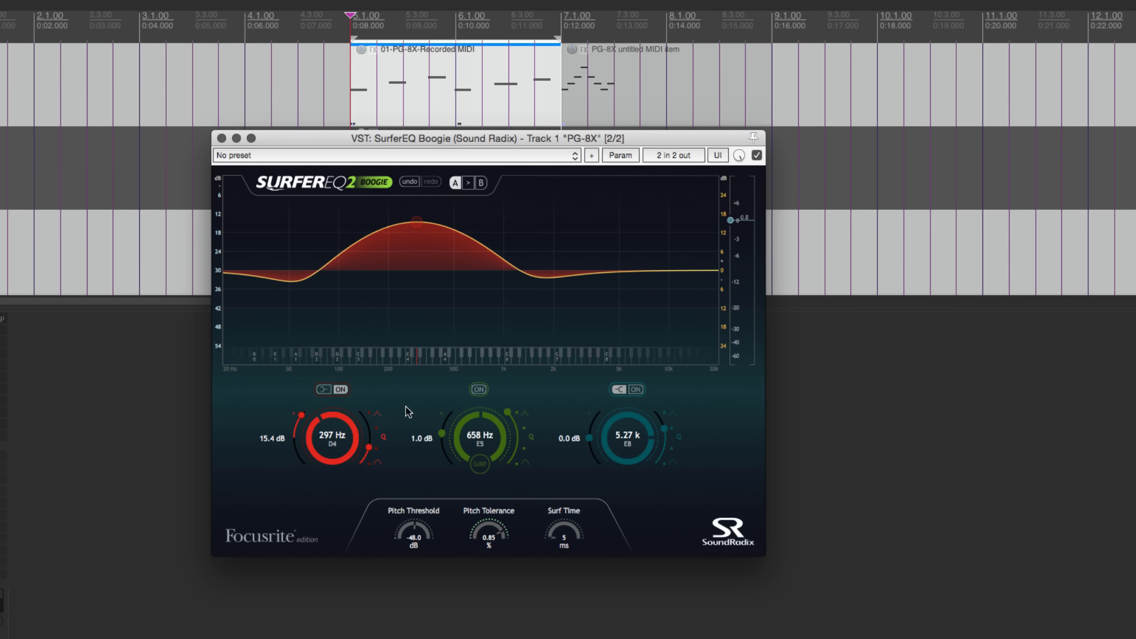
Set the low band to 177 Hz with 6.6 dB gain, and switch it off in its original shelf shape
{"action": "left_click_drag", "start_coordinate": [323, 434], "coordinate": [323, 455]}
{"action": "left_click_drag", "start_coordinate": [299, 417], "coordinate": [292, 429]}
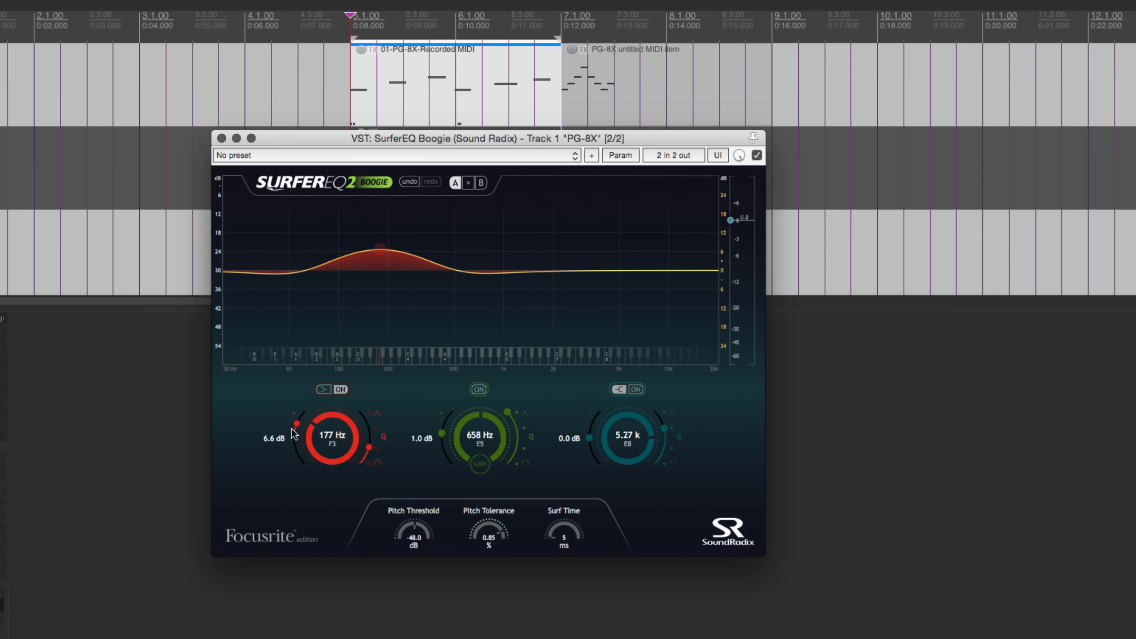
{"action": "left_click", "coordinate": [324, 389]}
{"action": "left_click", "coordinate": [340, 388]}
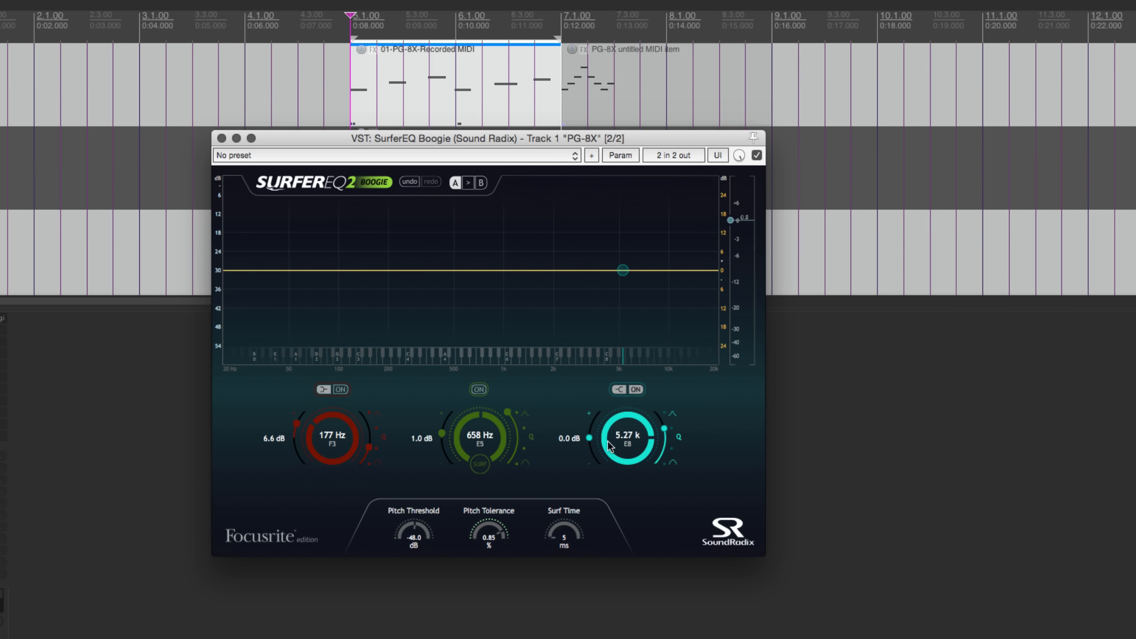
Boost the high shelf to 8.3 dB with a lower Q, and switch that band off
{"action": "left_click_drag", "start_coordinate": [590, 438], "coordinate": [593, 422]}
{"action": "mouse_move", "coordinate": [672, 435]}
{"action": "left_mouse_down"}
{"action": "mouse_move", "coordinate": [665, 482]}
{"action": "mouse_move", "coordinate": [669, 419]}
{"action": "mouse_move", "coordinate": [670, 448]}
{"action": "left_mouse_up"}
{"action": "left_click", "coordinate": [636, 389]}
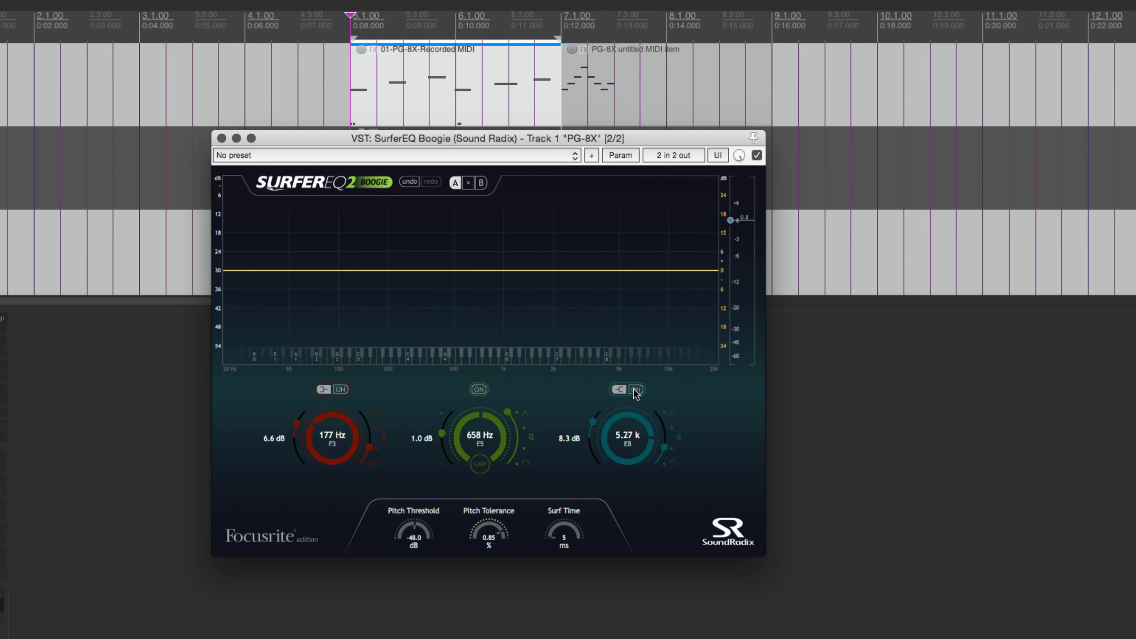
Switch on the middle band and set it to 14.0 dB at 417 Hz with a wide Q
{"action": "left_click", "coordinate": [478, 389]}
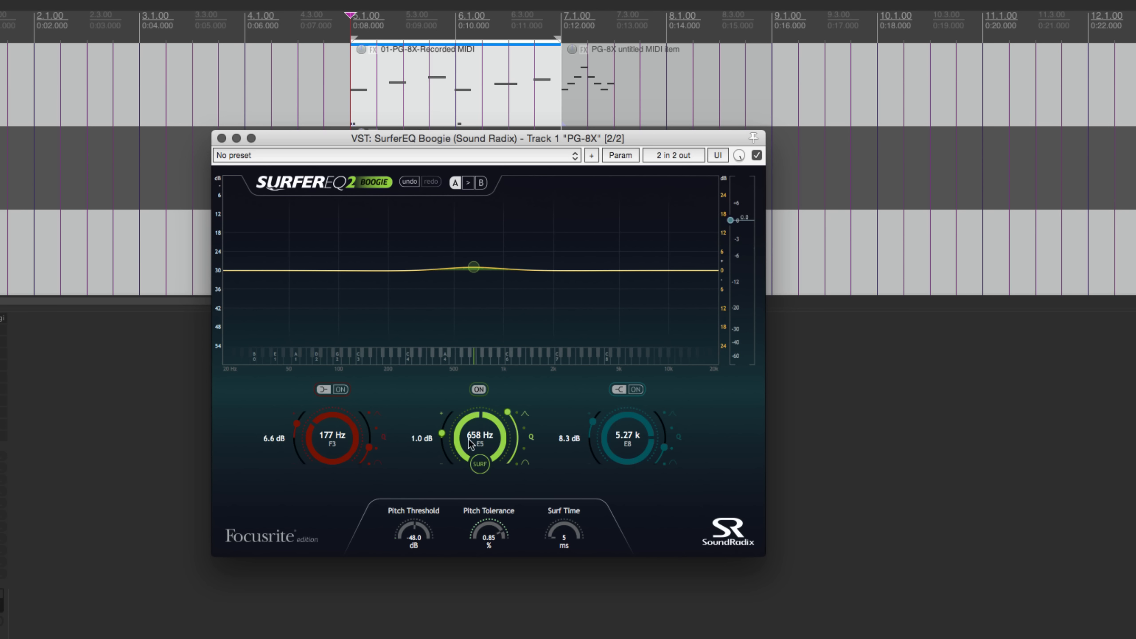
{"action": "left_click_drag", "start_coordinate": [443, 436], "coordinate": [473, 440]}
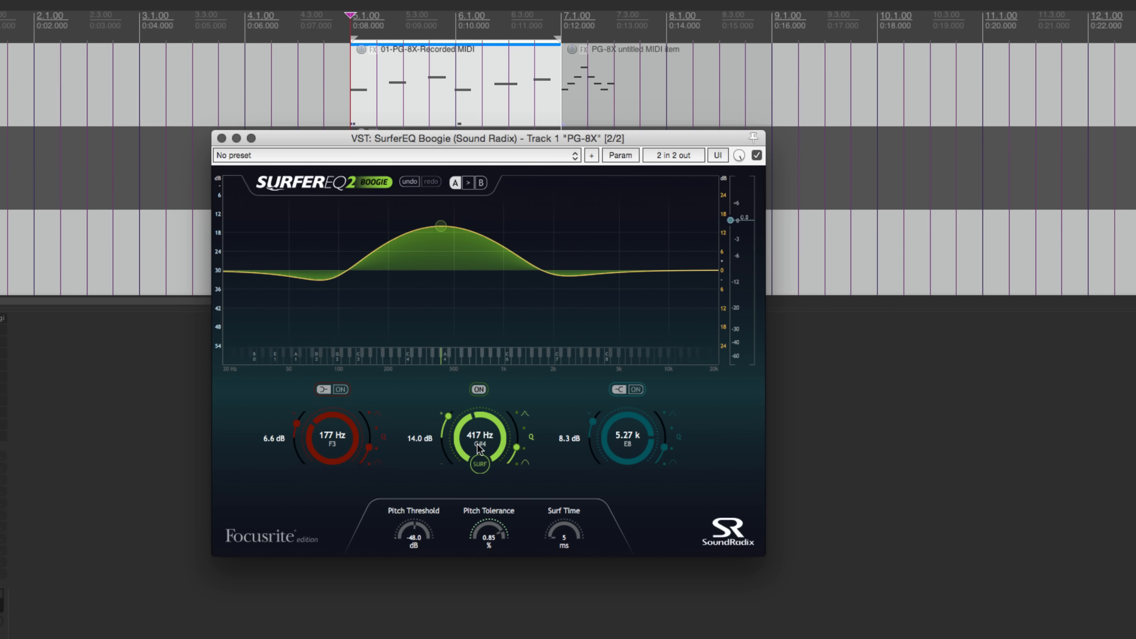
Enable Surf mode on the middle band at harmonic 1.00, with a narrower Q and 13.5 dB gain
{"action": "left_click", "coordinate": [477, 469]}
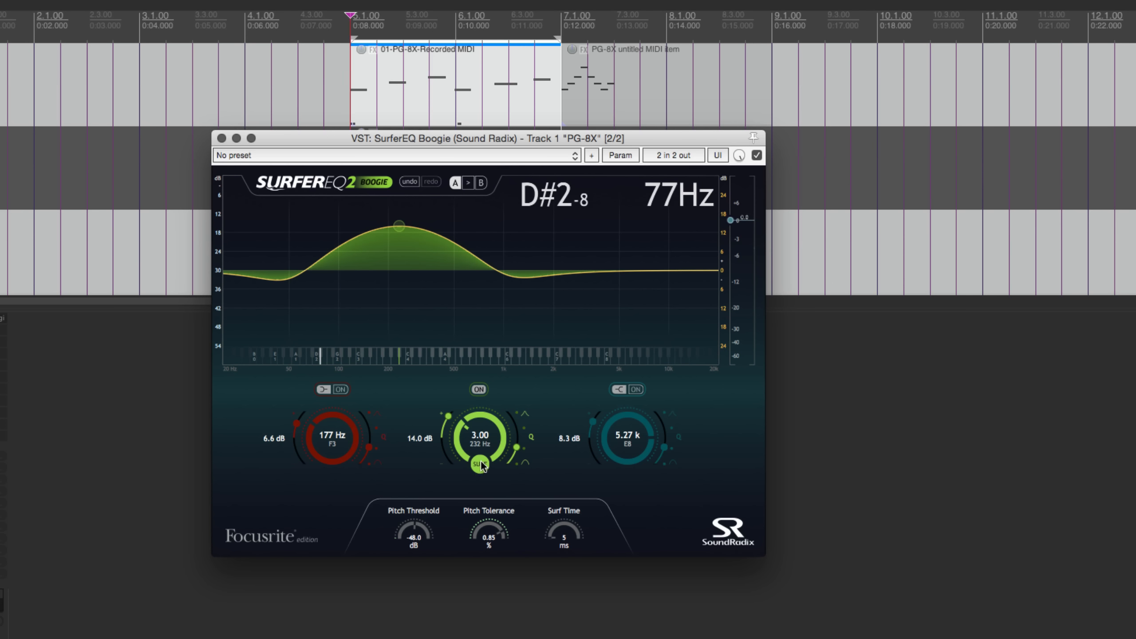
{"action": "left_click_drag", "start_coordinate": [487, 432], "coordinate": [478, 447]}
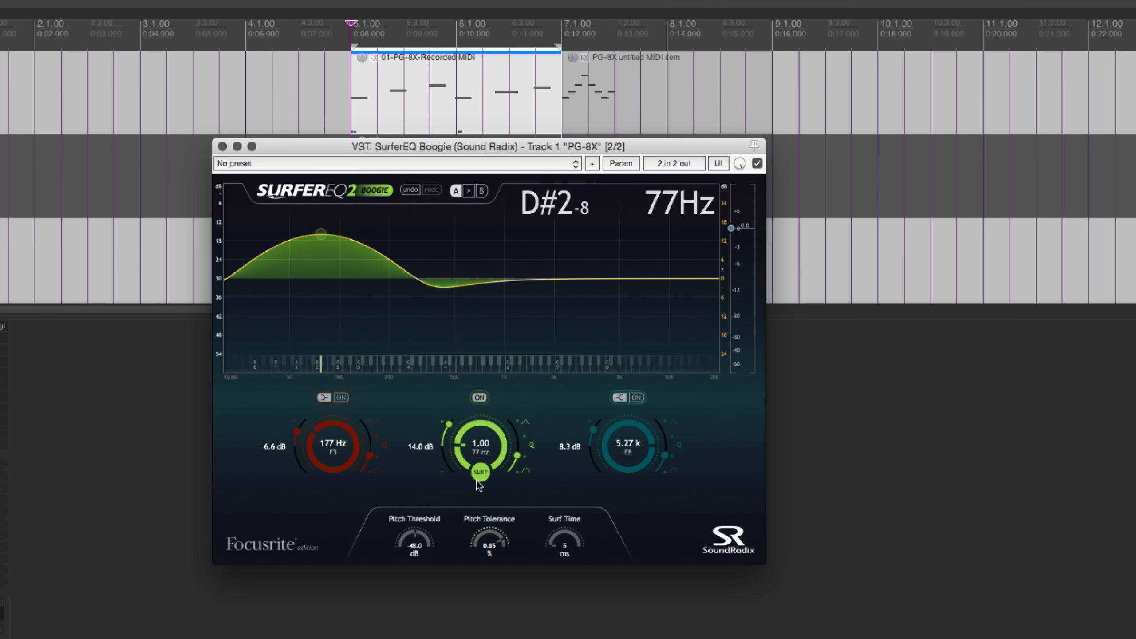
{"action": "mouse_move", "coordinate": [517, 456]}
{"action": "left_mouse_down"}
{"action": "mouse_move", "coordinate": [512, 491]}
{"action": "mouse_move", "coordinate": [524, 435]}
{"action": "left_mouse_up"}
{"action": "mouse_move", "coordinate": [440, 433]}
{"action": "left_mouse_down"}
{"action": "mouse_move", "coordinate": [442, 449]}
{"action": "mouse_move", "coordinate": [447, 417]}
{"action": "mouse_move", "coordinate": [441, 468]}
{"action": "mouse_move", "coordinate": [446, 433]}
{"action": "left_mouse_up"}
Bypass SurferEQ, play the selected MIDI section to hear the dry sound, and re-enable the plug-in
{"action": "left_click", "coordinate": [757, 163]}
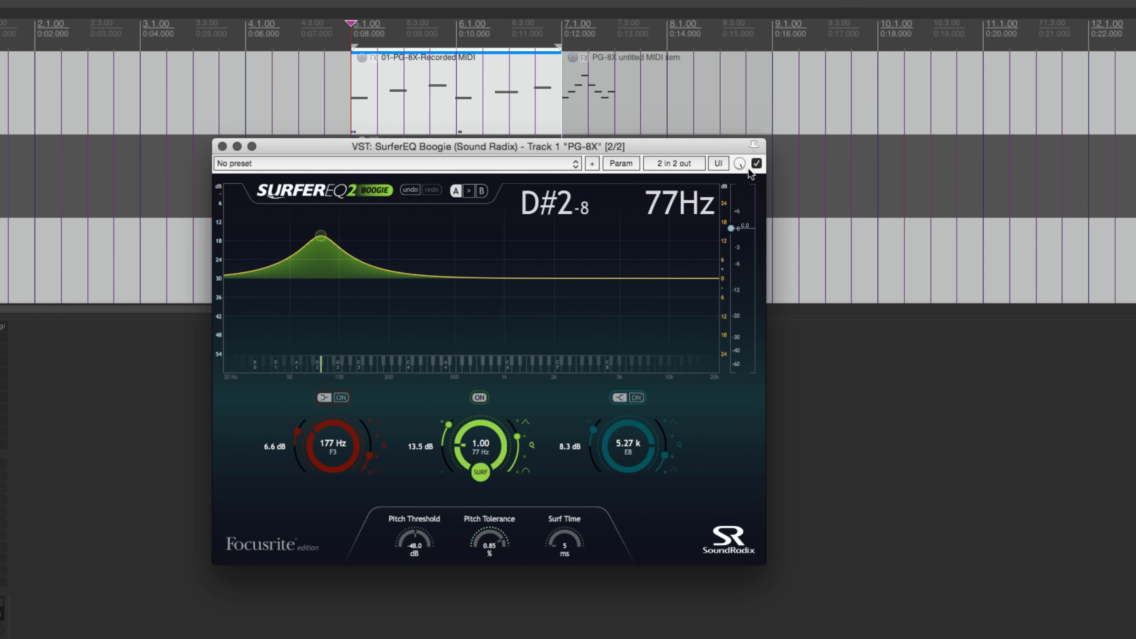
{"action": "left_click", "coordinate": [485, 4]}
{"action": "key", "text": "space"}
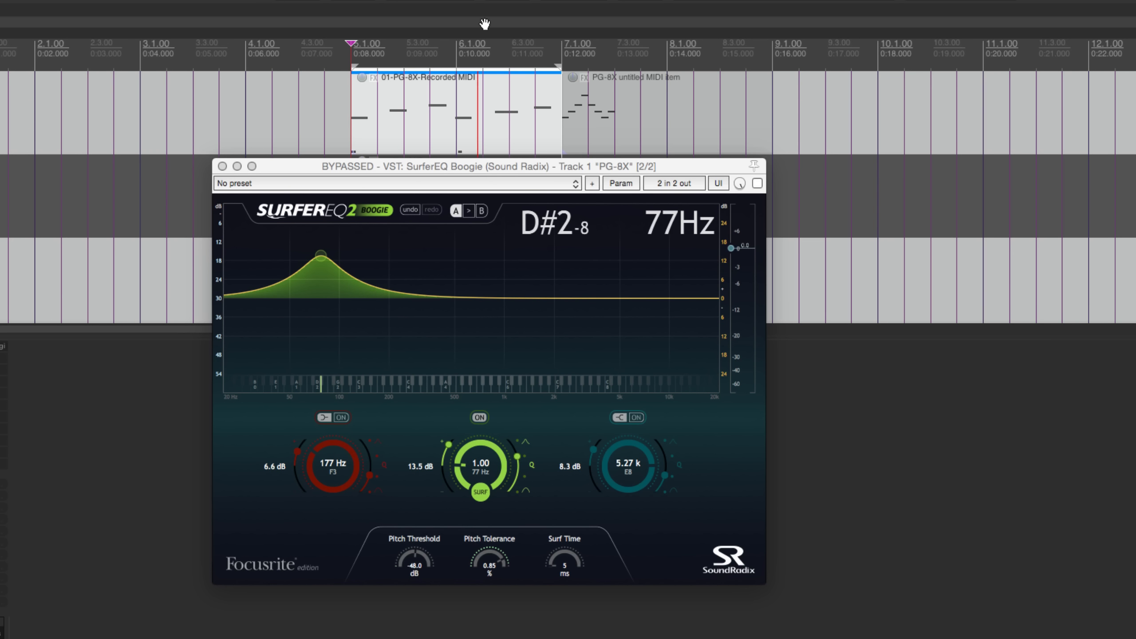
{"action": "key", "text": "space"}
{"action": "left_click", "coordinate": [758, 183]}
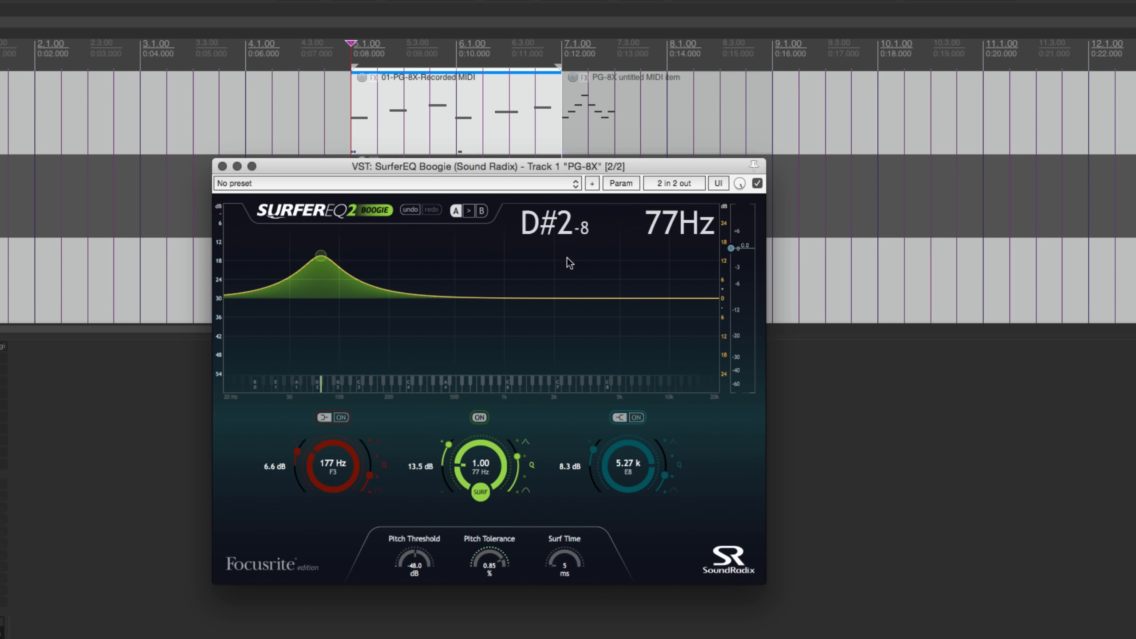
Lower the surfing middle band's gain to 7.6 dB and play the selected section through the EQ
{"action": "left_click_drag", "start_coordinate": [448, 450], "coordinate": [446, 459]}
{"action": "key", "text": "space"}
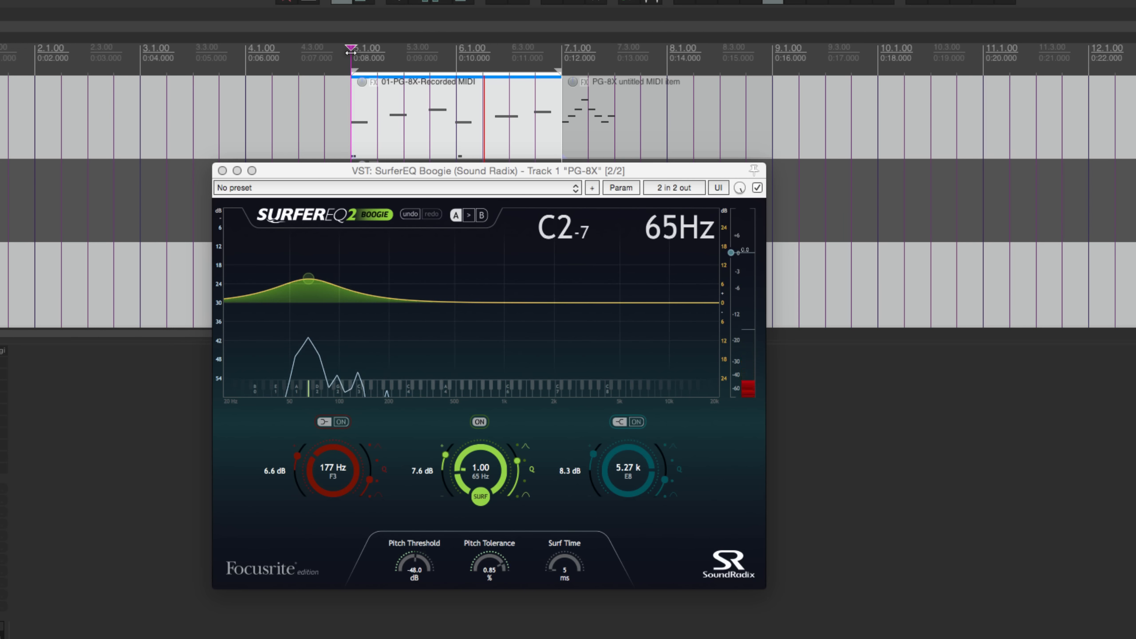
{"action": "key", "text": "space"}
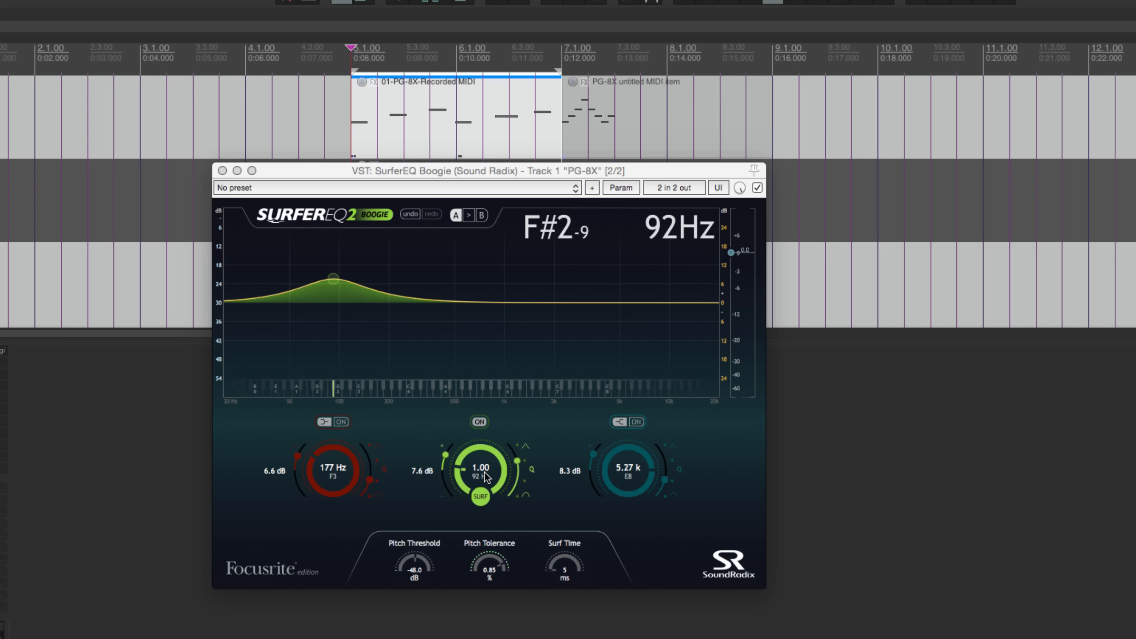
Set the surfing middle band to follow harmonic 8.00 of the played note
{"action": "left_click_drag", "start_coordinate": [486, 477], "coordinate": [488, 471]}
{"action": "scroll", "coordinate": [484, 469], "scroll_direction": "down", "scroll_amount": 3}
{"action": "scroll", "coordinate": [485, 469], "scroll_direction": "up", "scroll_amount": 2}
{"action": "left_click_drag", "start_coordinate": [485, 469], "coordinate": [477, 448]}
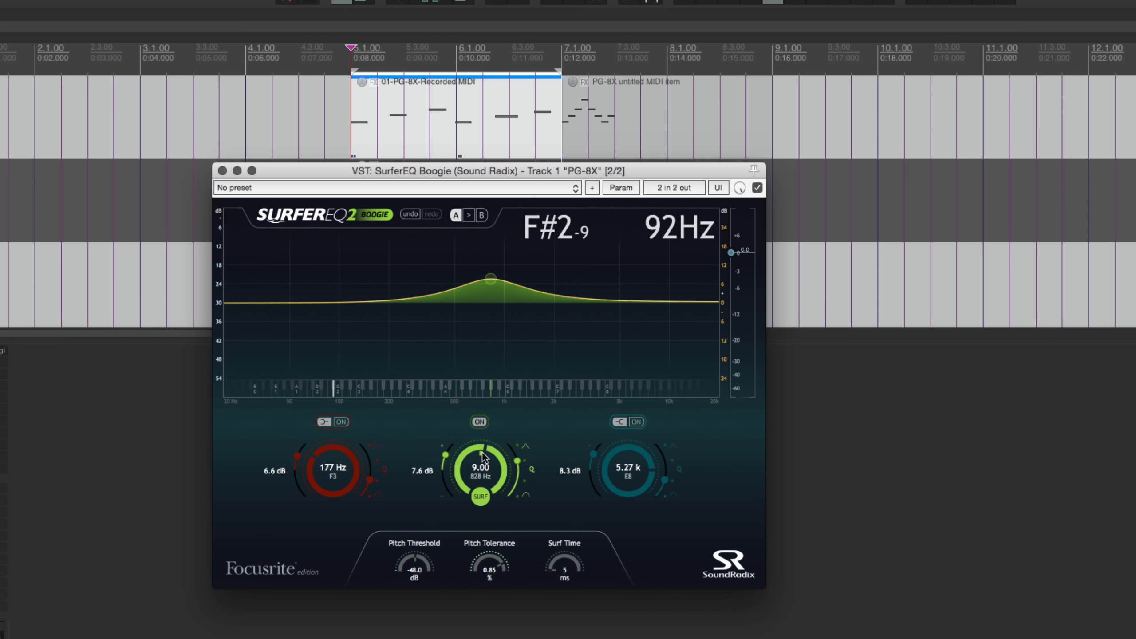
{"action": "left_click_drag", "start_coordinate": [482, 452], "coordinate": [482, 453]}
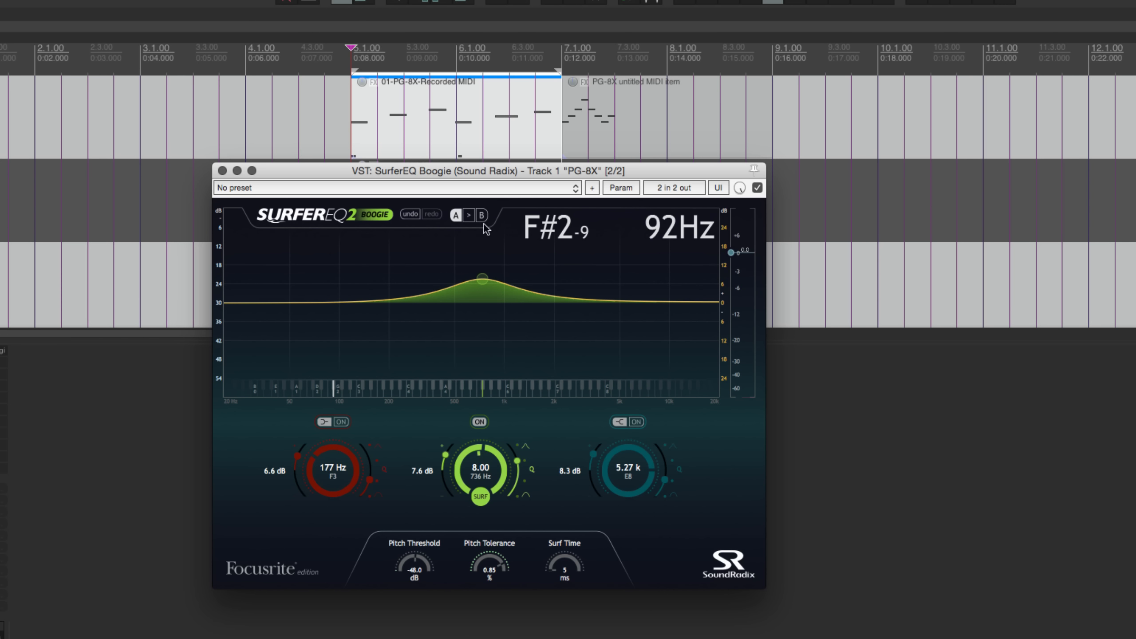
Play the selected MIDI section from bar 5 with the EQ surfing, and turn off the middle band's Surf mode
{"action": "left_click", "coordinate": [351, 63]}
{"action": "key", "text": "space"}
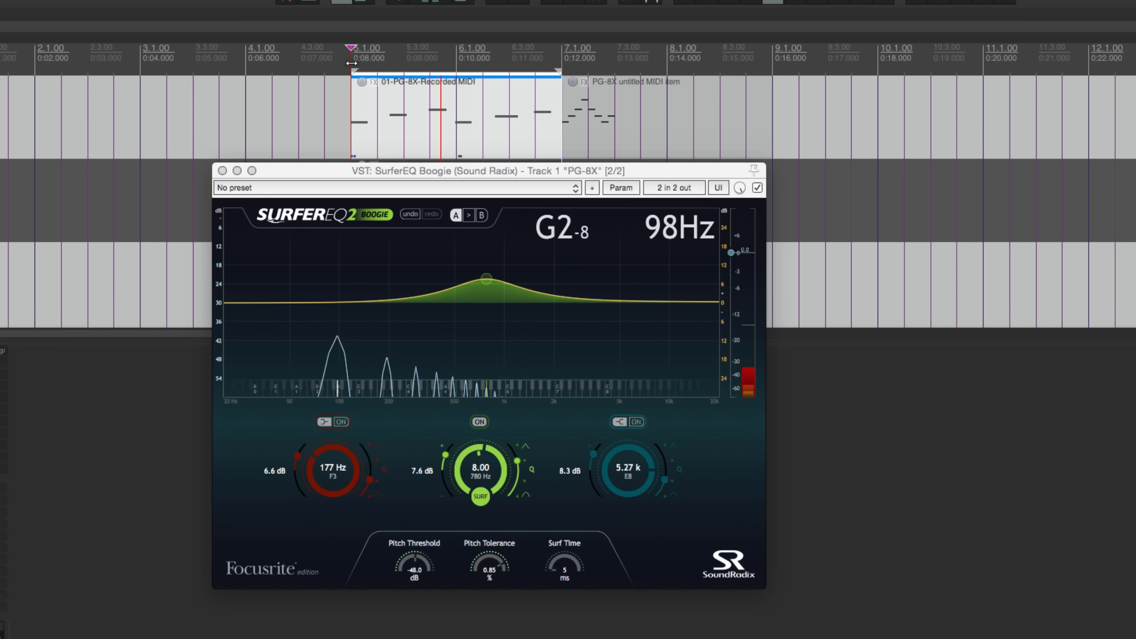
{"action": "key", "text": "space"}
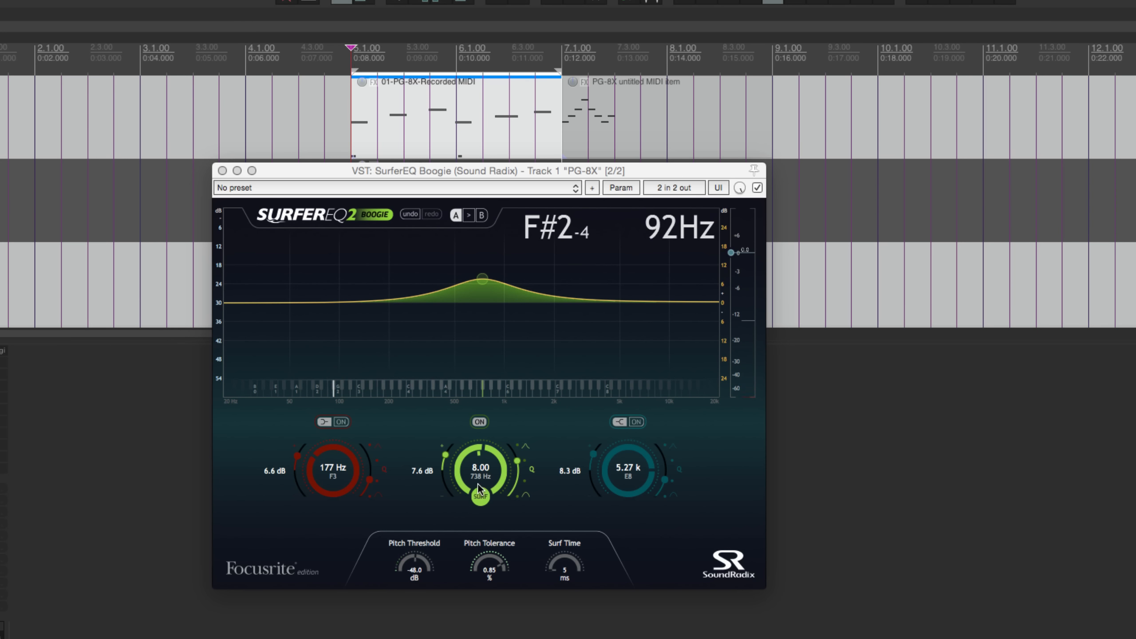
{"action": "left_click", "coordinate": [477, 492]}
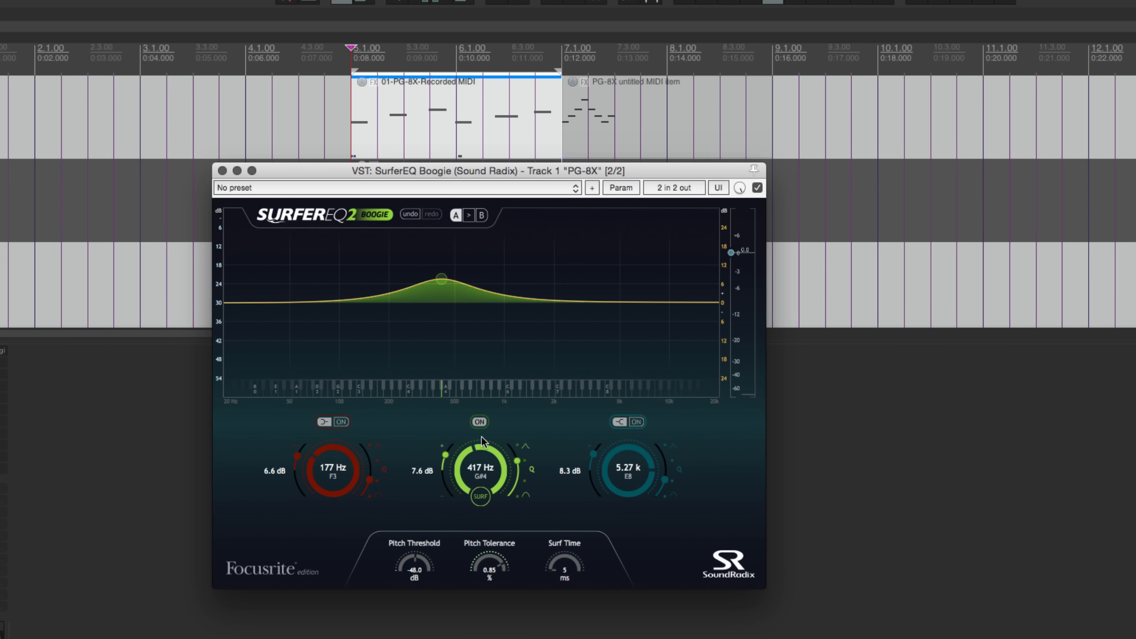
Set the middle band's frequency to about 730 Hz and play the PG-8X MIDI section from just before bar 5
{"action": "left_click_drag", "start_coordinate": [481, 457], "coordinate": [481, 439]}
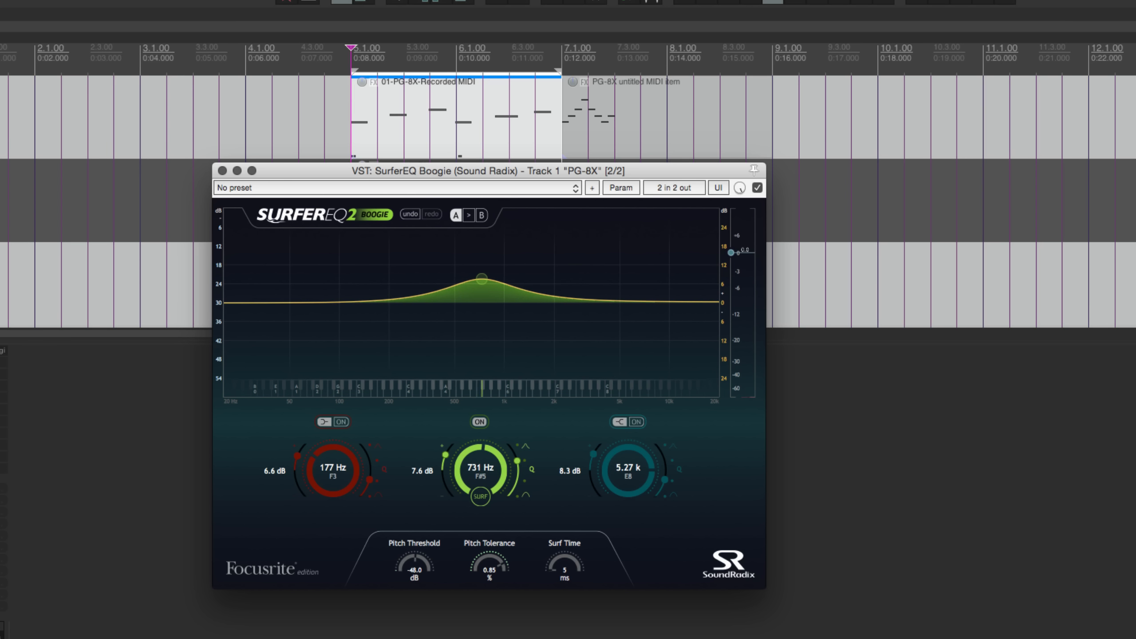
{"action": "left_click", "coordinate": [326, 34]}
{"action": "key", "text": "space"}
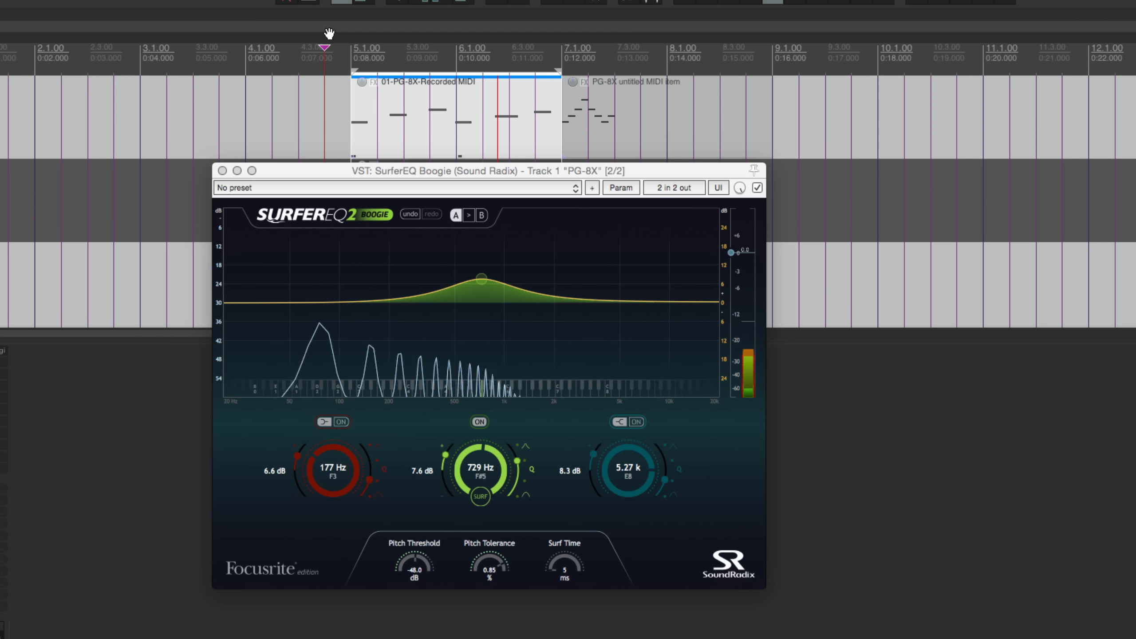
{"action": "key", "text": "space"}
Try the middle band with a 3.2 dB cut at 472 Hz, and turn its Surf mode back on with 8.6 dB of gain
{"action": "left_click_drag", "start_coordinate": [401, 170], "coordinate": [402, 164]}
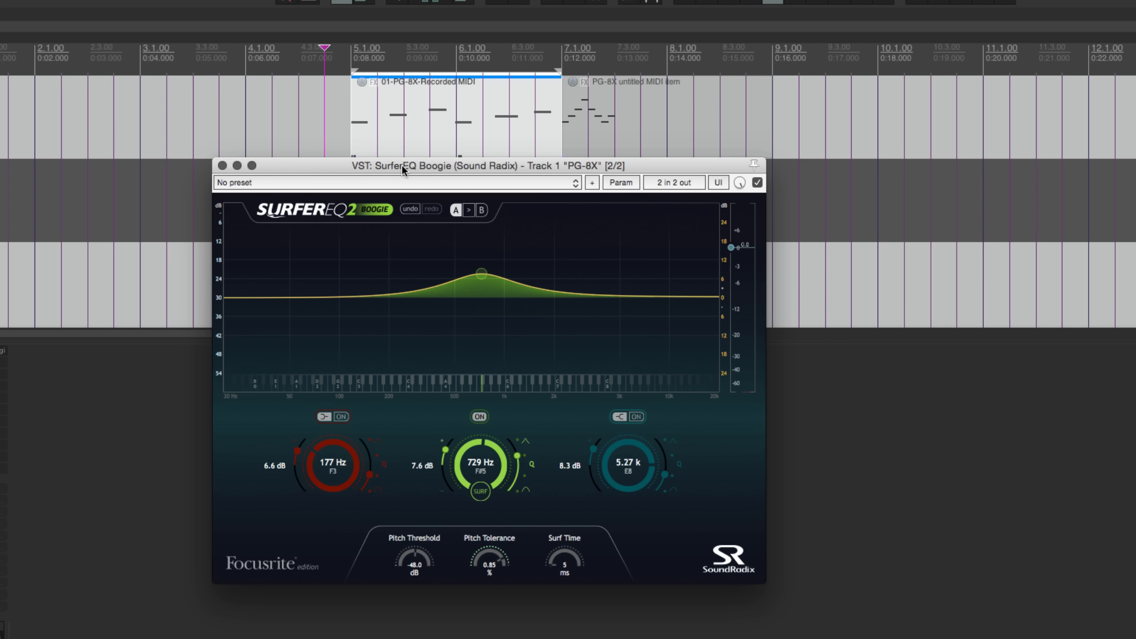
{"action": "left_click_drag", "start_coordinate": [482, 275], "coordinate": [453, 316]}
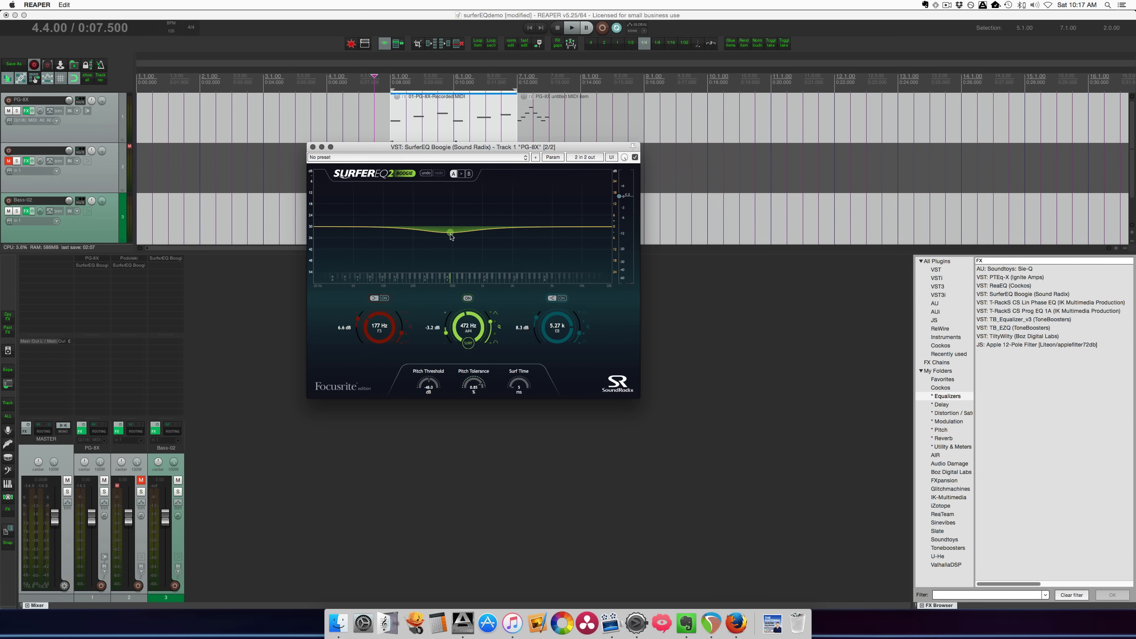
{"action": "left_click_drag", "start_coordinate": [416, 149], "coordinate": [408, 166]}
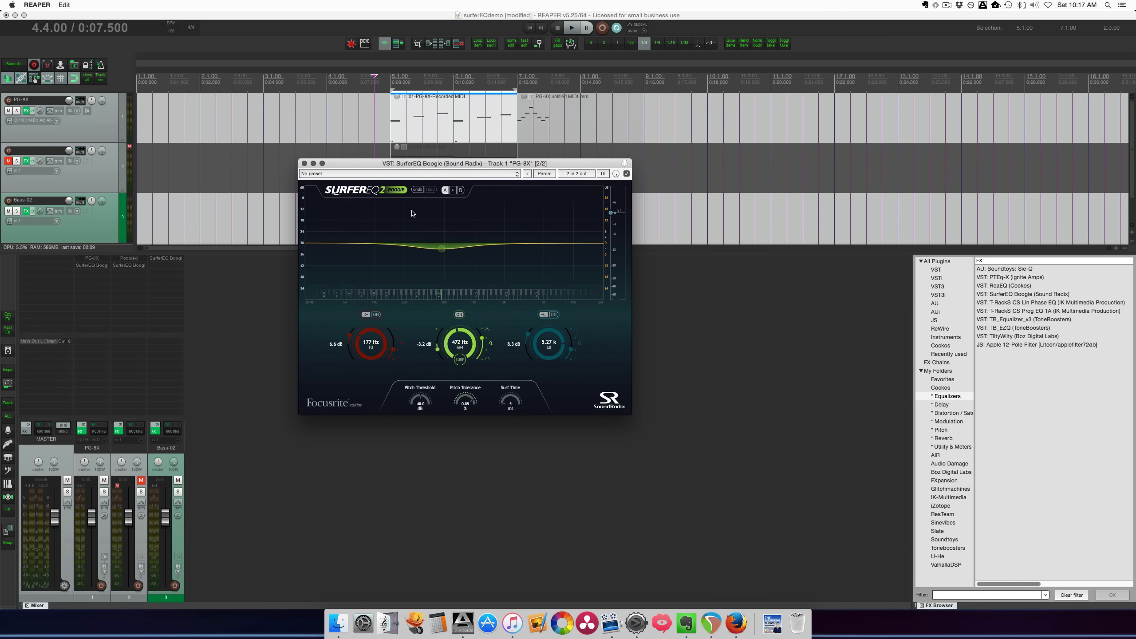
{"action": "mouse_move", "coordinate": [463, 350]}
{"action": "left_mouse_down"}
{"action": "mouse_move", "coordinate": [442, 332]}
{"action": "mouse_move", "coordinate": [483, 351]}
{"action": "left_mouse_up"}
{"action": "left_click", "coordinate": [461, 364]}
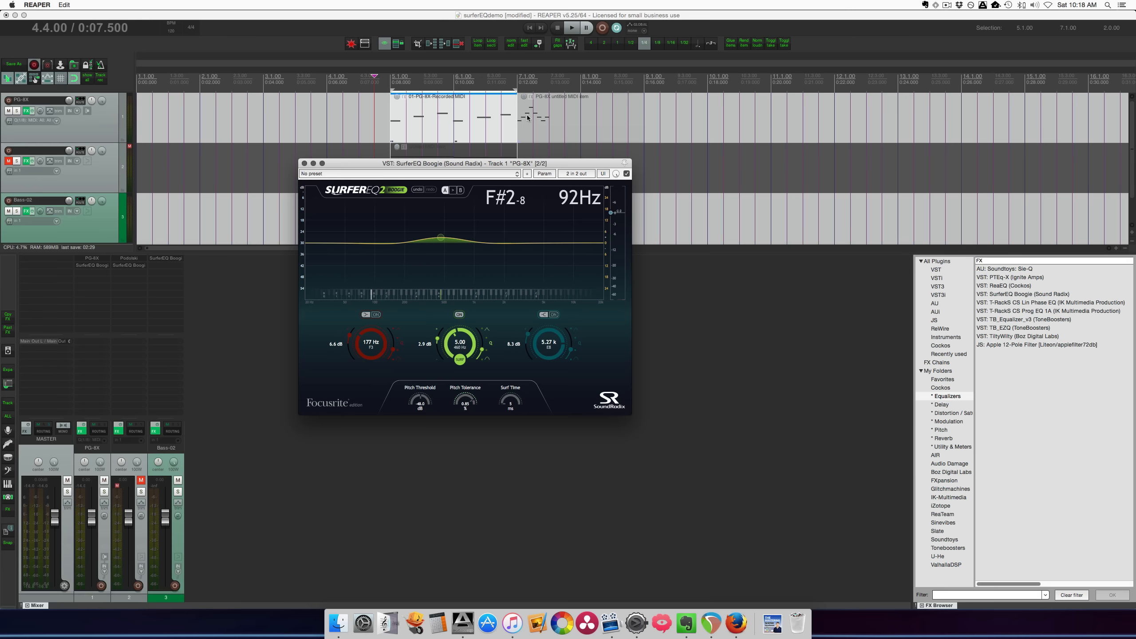
Select the untitled MIDI item starting at bar 7 on the PG-8X track and play it through the surfing EQ
{"action": "left_click", "coordinate": [528, 119]}
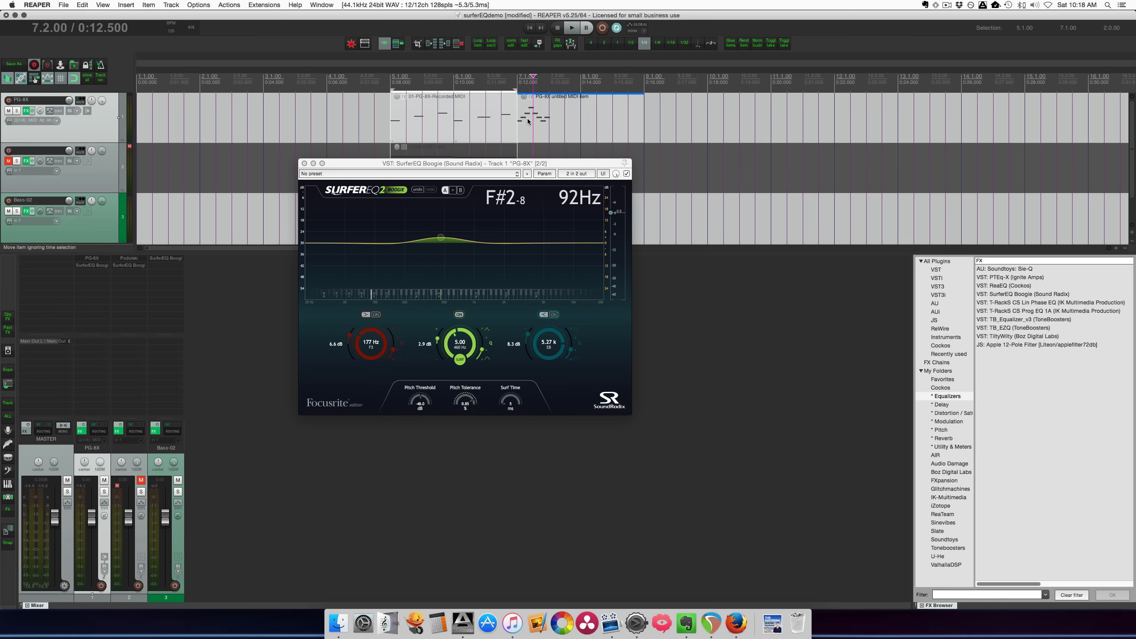
{"action": "left_click", "coordinate": [526, 132]}
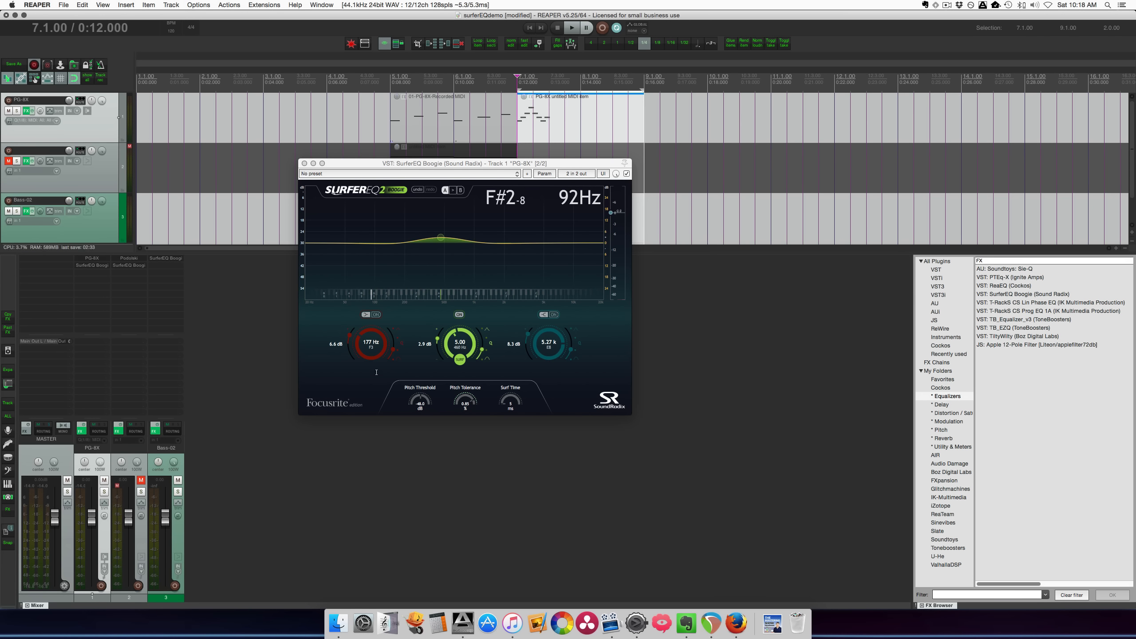
{"action": "key", "text": "space"}
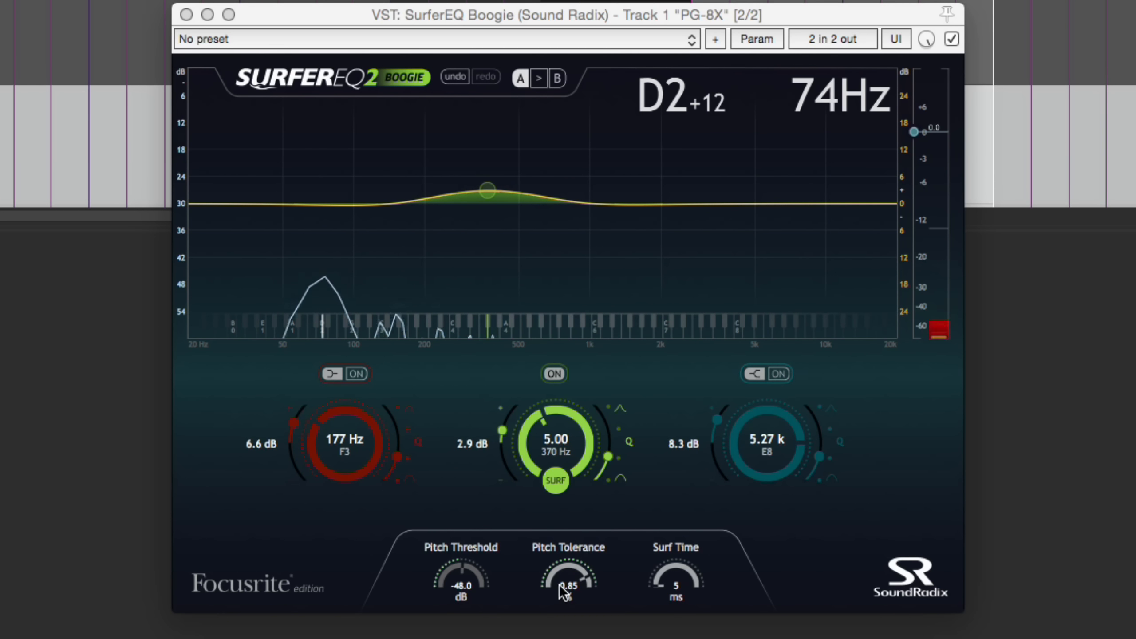
Set Pitch Tolerance to 0.47 % and Pitch Threshold to -70.5 dB, and play the bar 7 MIDI item
{"action": "left_click_drag", "start_coordinate": [562, 576], "coordinate": [562, 598]}
{"action": "left_click_drag", "start_coordinate": [451, 579], "coordinate": [470, 582]}
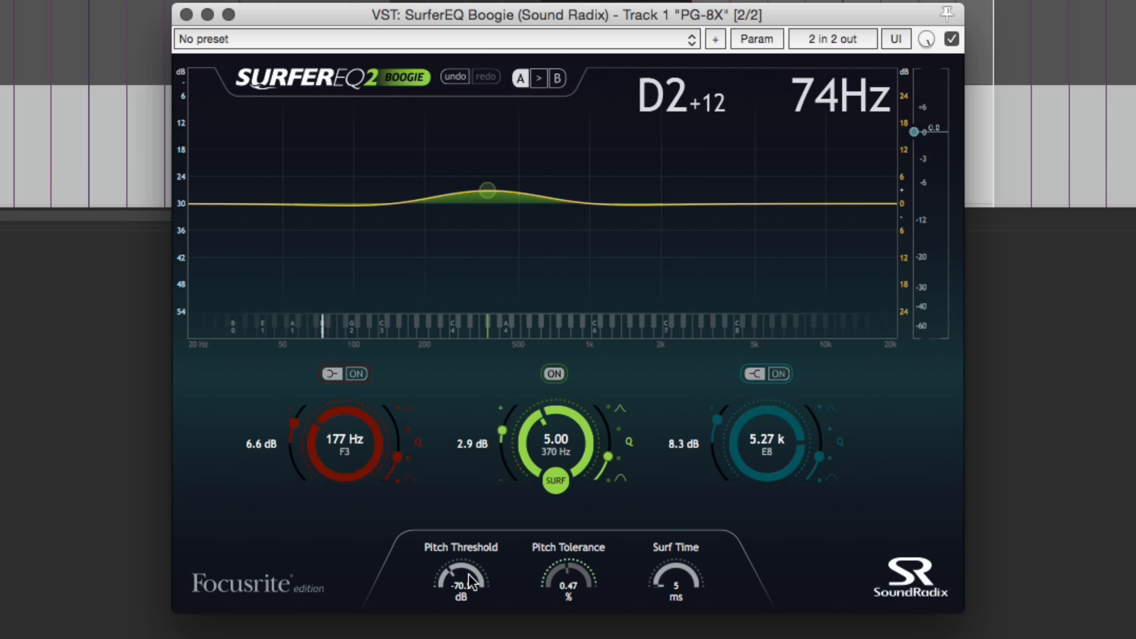
{"action": "left_click", "coordinate": [327, 631]}
{"action": "key", "text": "space"}
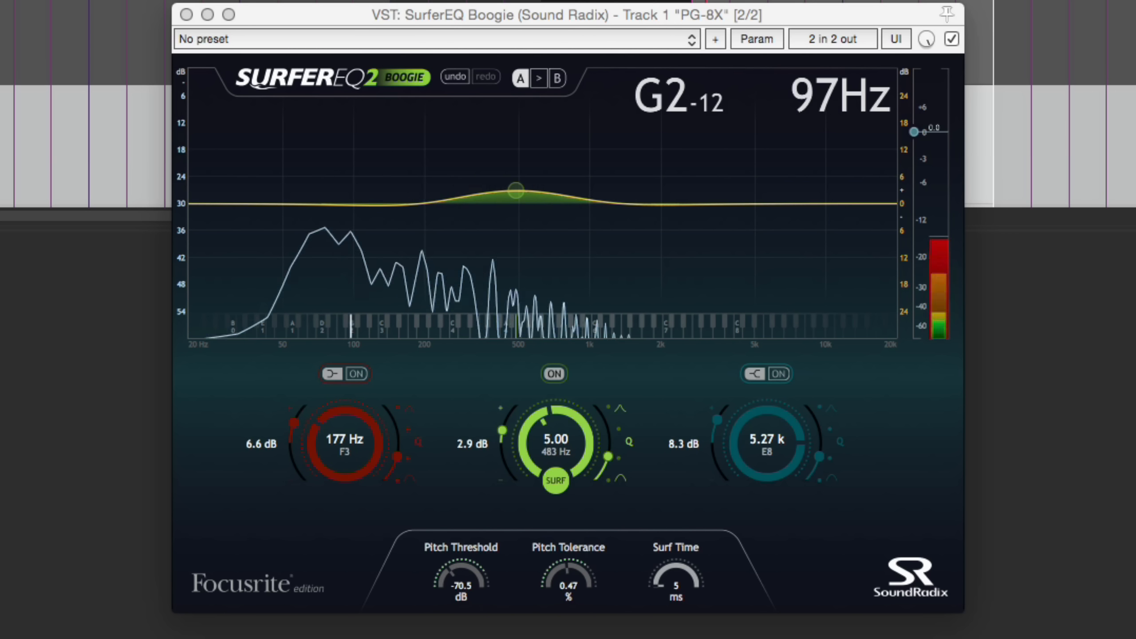
{"action": "key", "text": "space"}
Shape the surfing middle band as a narrow 17.1 dB boost on harmonic 7.00, and play the MIDI item
{"action": "mouse_move", "coordinate": [522, 437]}
{"action": "left_mouse_down"}
{"action": "mouse_move", "coordinate": [531, 377]}
{"action": "mouse_move", "coordinate": [519, 475]}
{"action": "mouse_move", "coordinate": [513, 416]}
{"action": "left_mouse_up"}
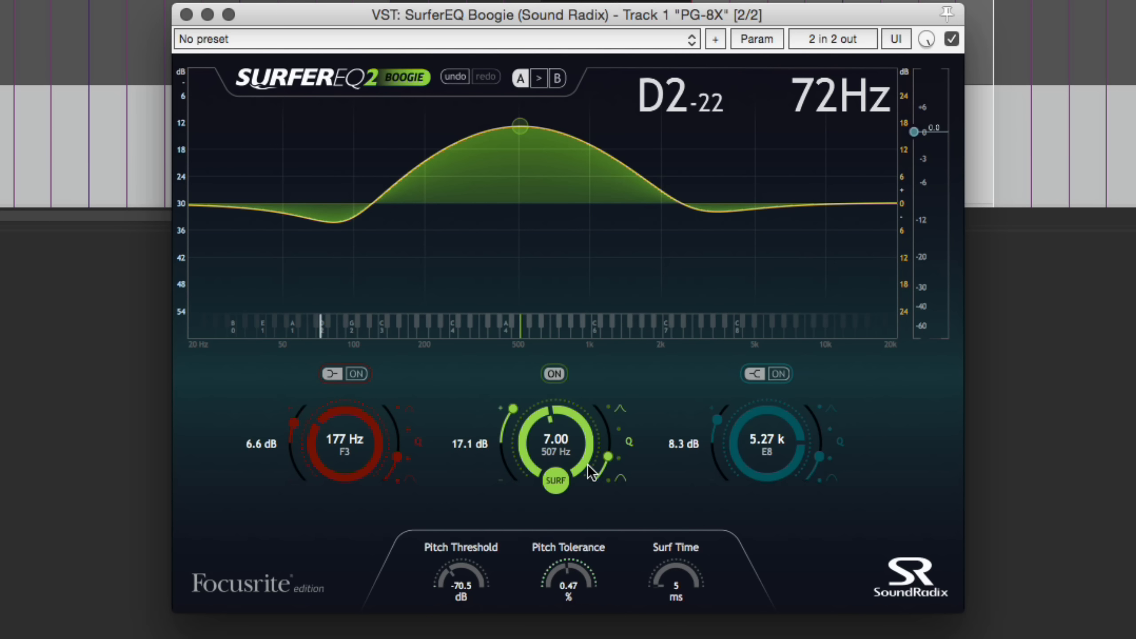
{"action": "left_click_drag", "start_coordinate": [609, 459], "coordinate": [615, 383]}
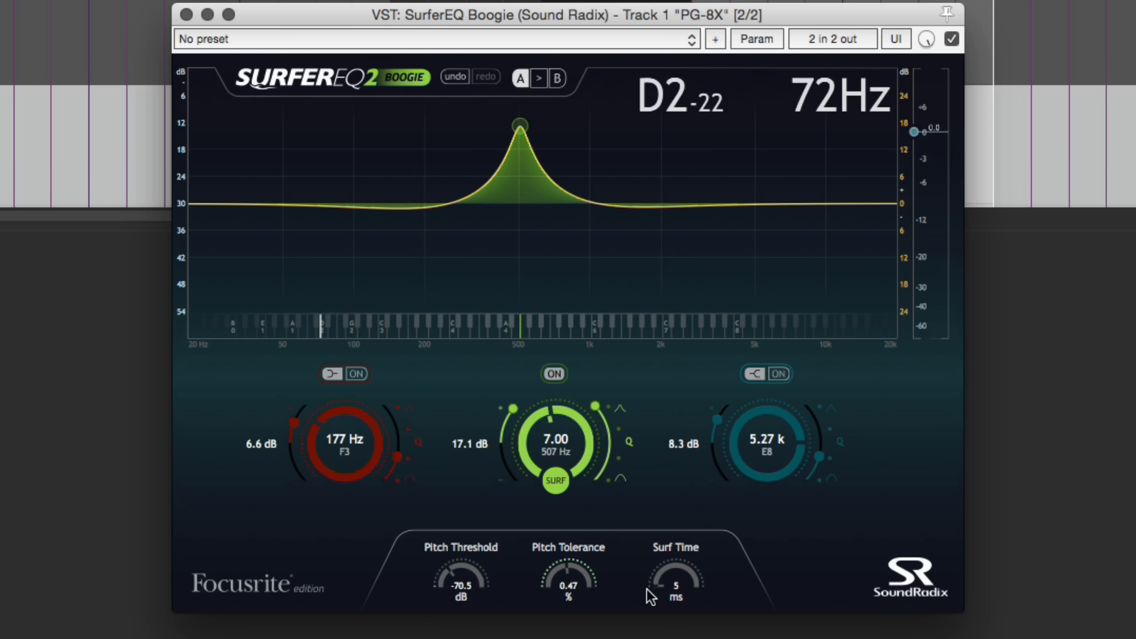
{"action": "left_click", "coordinate": [640, 636]}
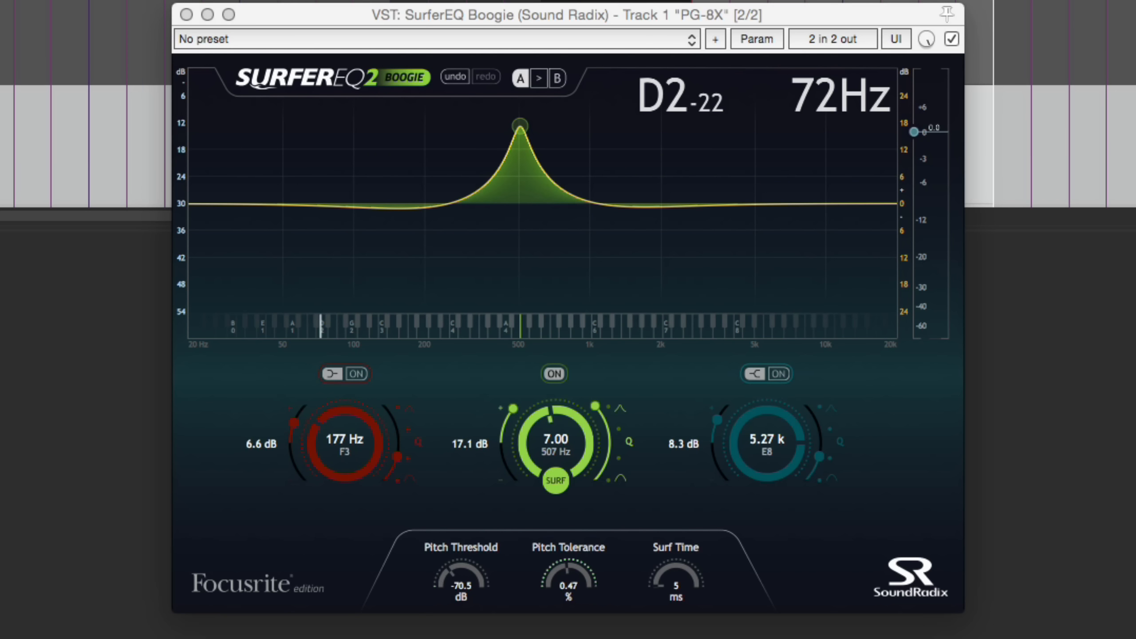
{"action": "key", "text": "space"}
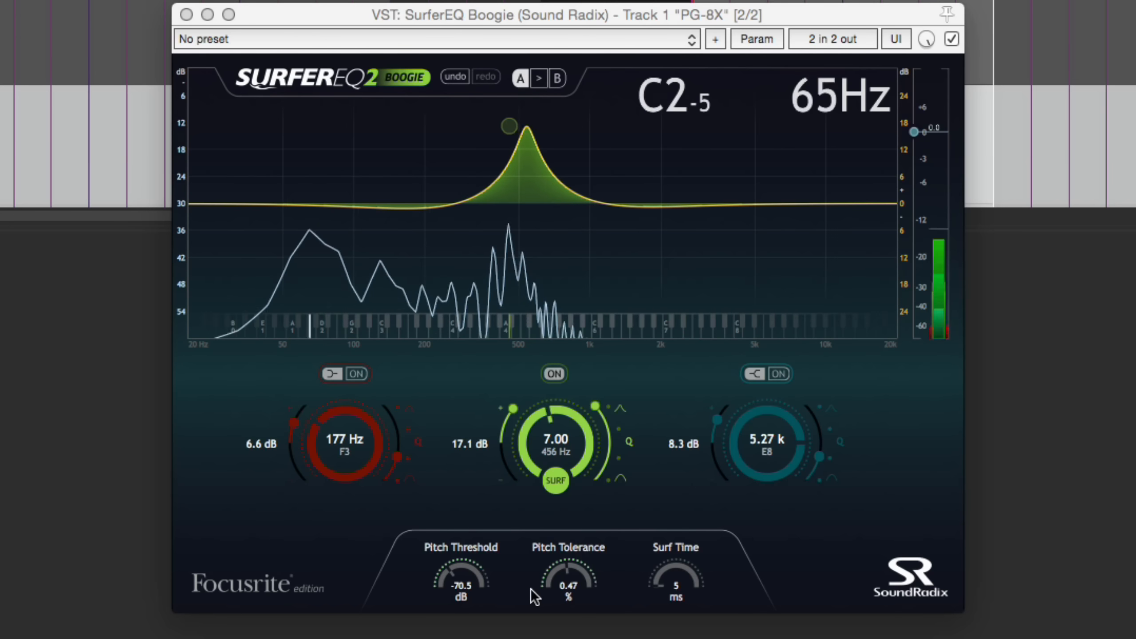
Try a Pitch Tolerance of 0.83 %, and lower it to 0.26 % while listening to the MIDI item
{"action": "left_click_drag", "start_coordinate": [570, 580], "coordinate": [570, 515]}
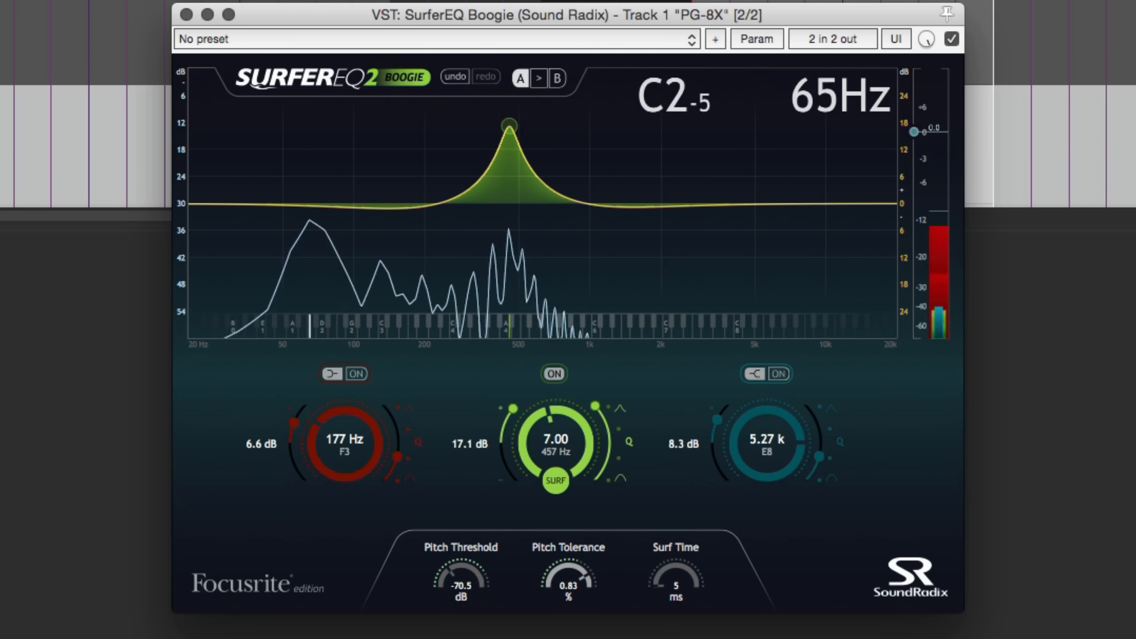
{"action": "left_click_drag", "start_coordinate": [556, 627], "coordinate": [548, 638]}
{"action": "left_click", "coordinate": [532, 638]}
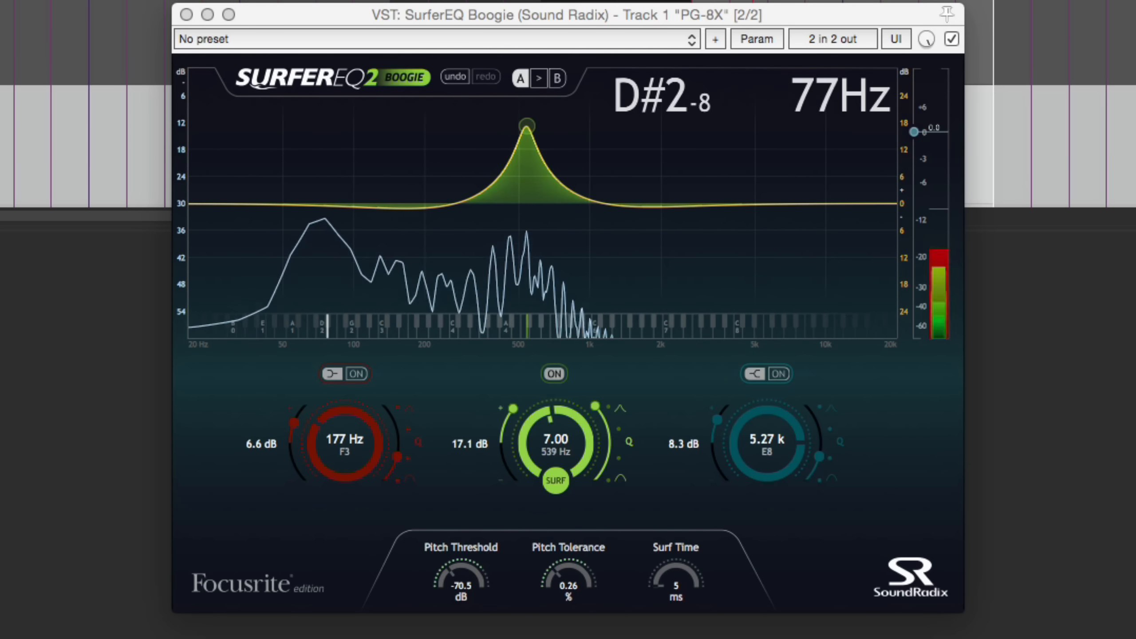
Raise the Pitch Threshold to -39.6 dB and play the MIDI item again
{"action": "left_click_drag", "start_coordinate": [461, 580], "coordinate": [461, 571]}
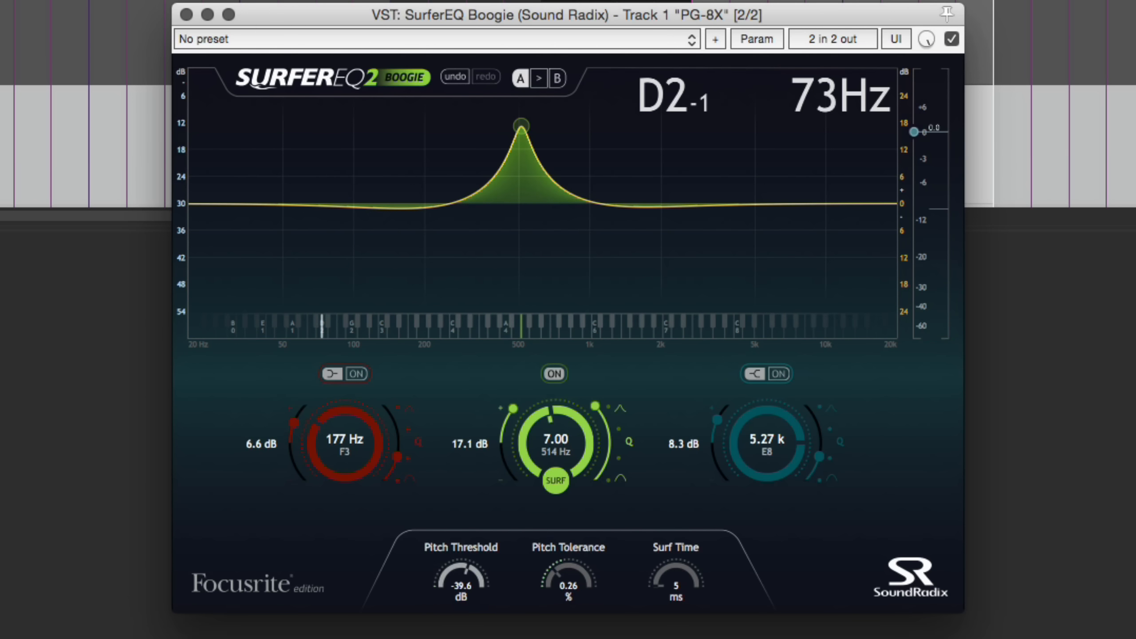
{"action": "left_click", "coordinate": [492, 637]}
{"action": "key", "text": "space"}
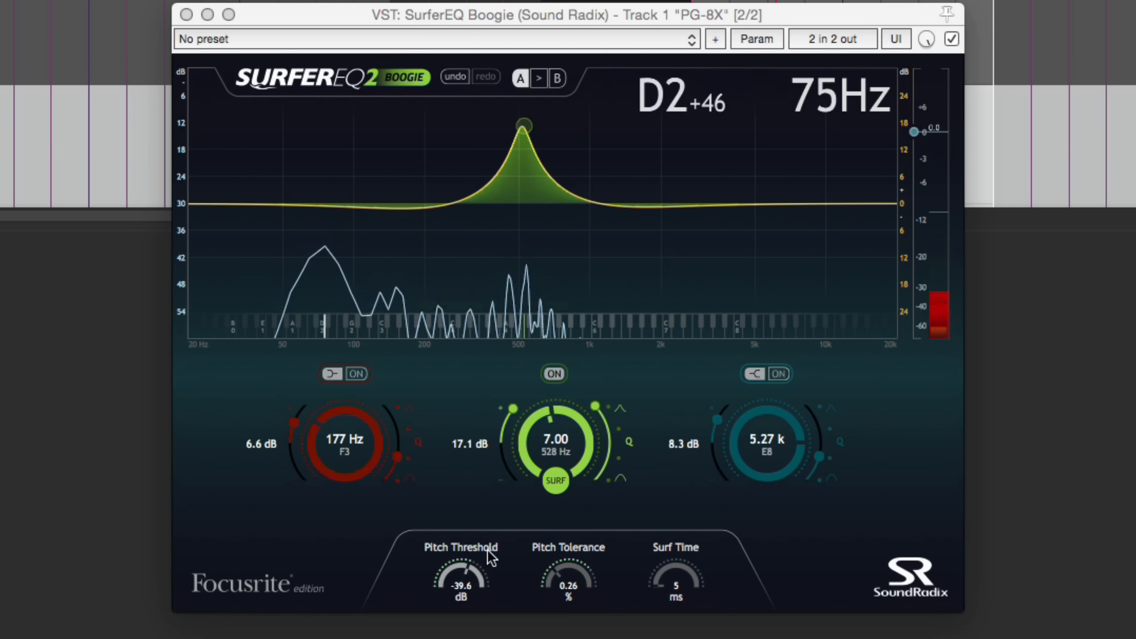
{"action": "key", "text": "space"}
Change the surfing middle band to a wide cut of -10.3 dB and play the MIDI item through it
{"action": "left_click_drag", "start_coordinate": [513, 410], "coordinate": [614, 453]}
{"action": "left_click", "coordinate": [614, 638]}
{"action": "key", "text": "space"}
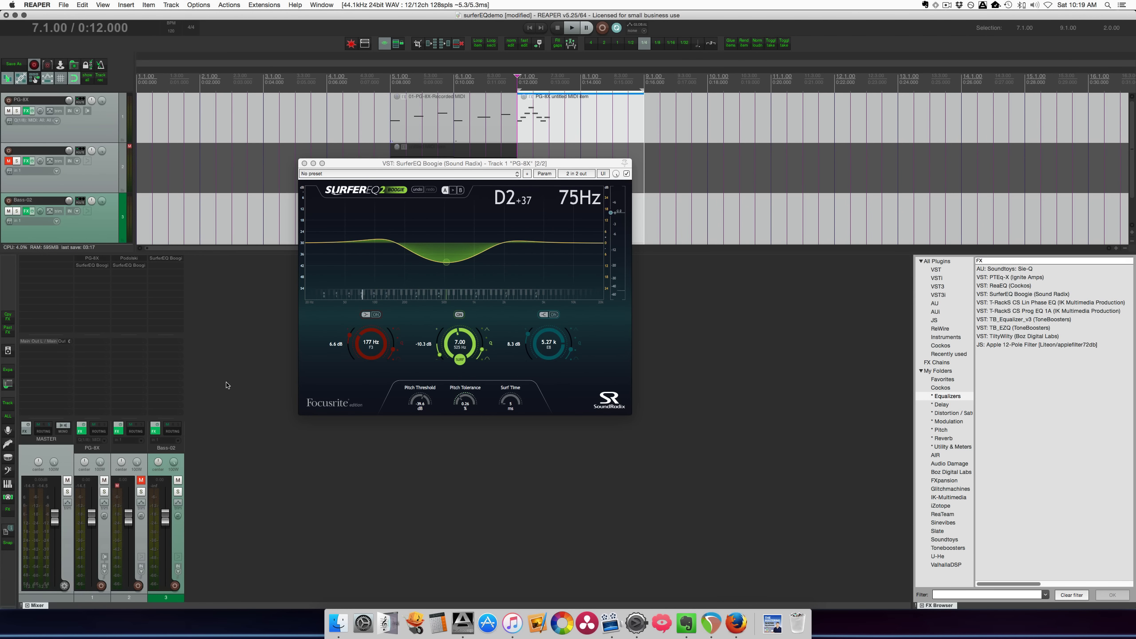
Mute the PG-8X track, unmute track 2, and replace the open plug-in window with track 2's SurferEQ
{"action": "left_click", "coordinate": [8, 111]}
{"action": "left_click", "coordinate": [9, 161]}
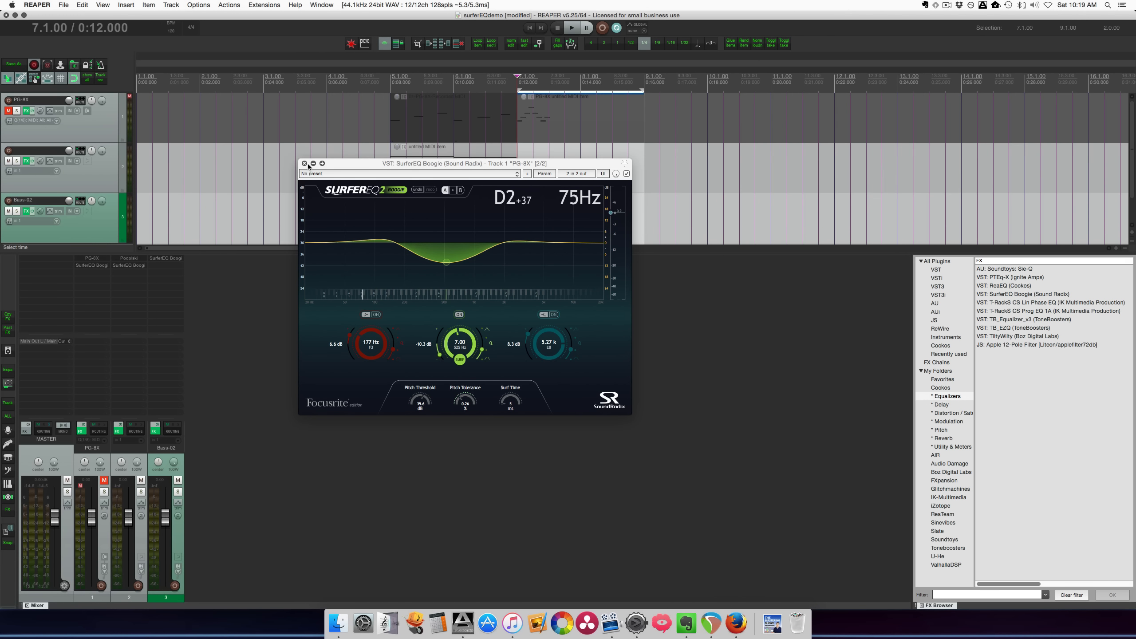
{"action": "left_click", "coordinate": [304, 164]}
{"action": "left_click", "coordinate": [129, 265]}
Set the time selection to track 2's MIDI item at bar 5 and play its chords through SurferEQ
{"action": "left_click", "coordinate": [423, 191]}
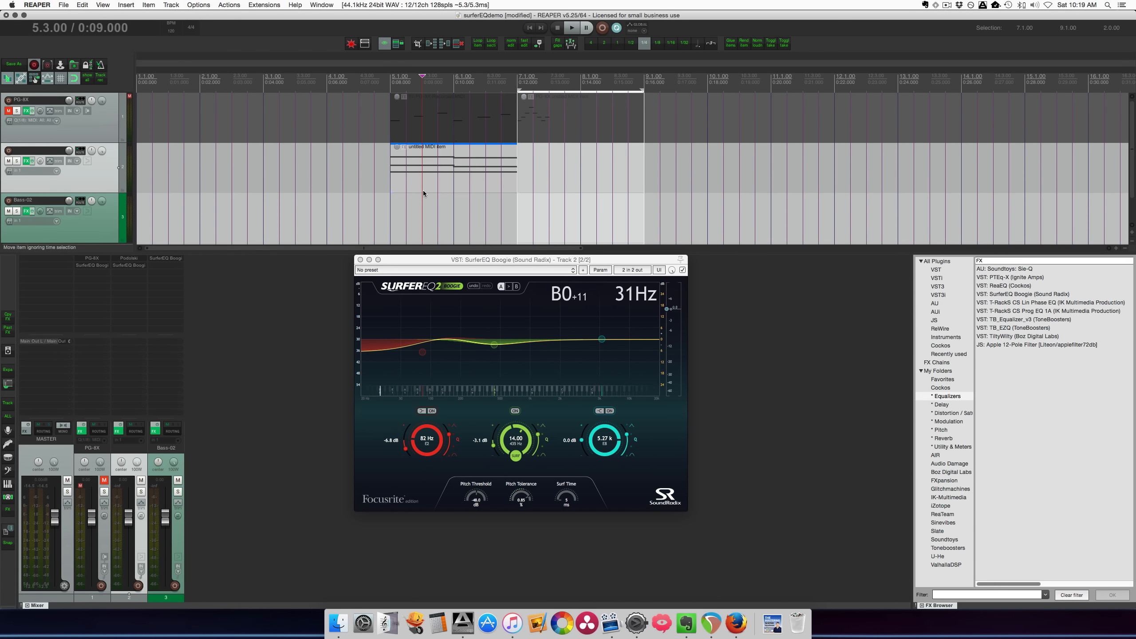
{"action": "key", "text": "shift+t"}
{"action": "left_click_drag", "start_coordinate": [452, 261], "coordinate": [435, 259]}
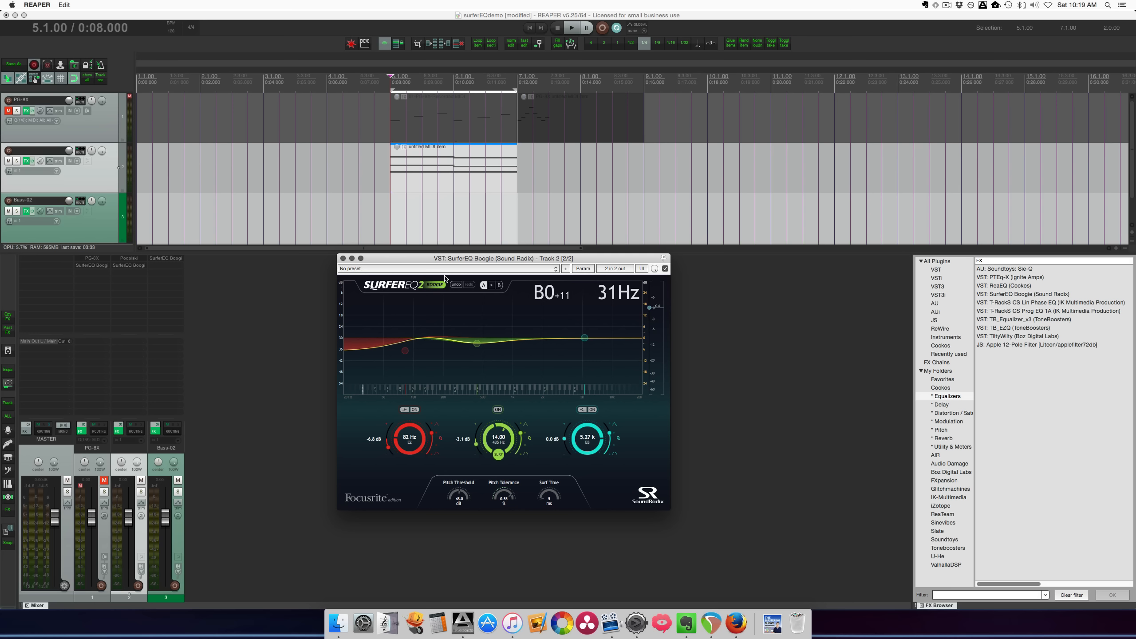
{"action": "left_click", "coordinate": [128, 260]}
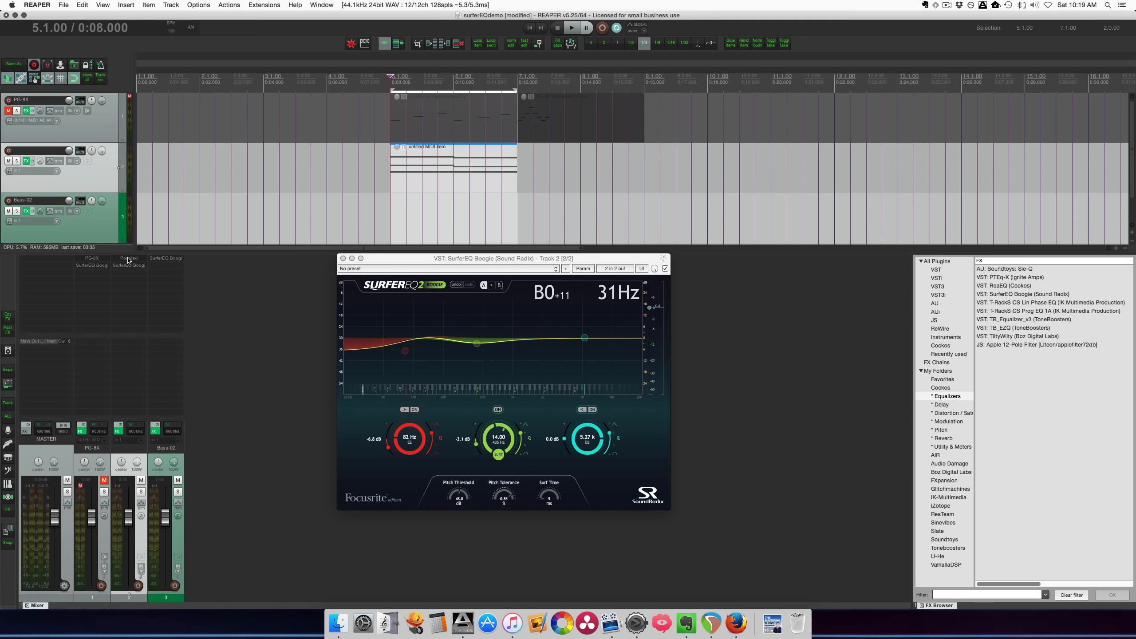
{"action": "left_click", "coordinate": [128, 261]}
{"action": "key", "text": "space"}
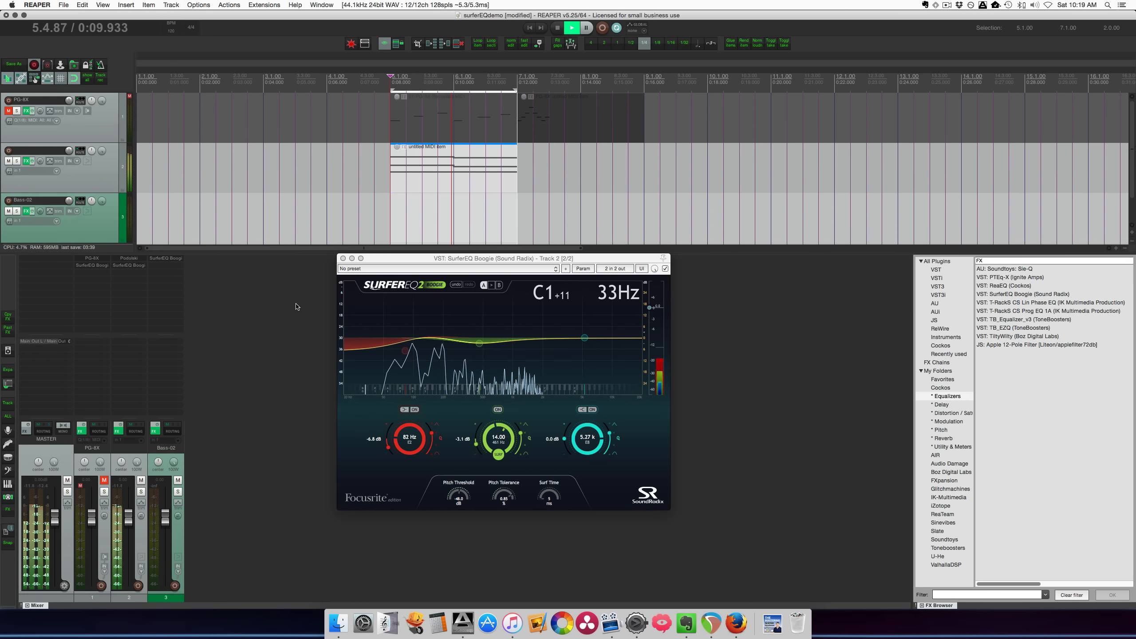
{"action": "key", "text": "space"}
Raise track 2's surfing middle band to 10.3 dB, and set Pitch Tolerance to 0.25 % and Pitch Threshold to -61.5 dB during playback
{"action": "left_click_drag", "start_coordinate": [477, 444], "coordinate": [478, 427]}
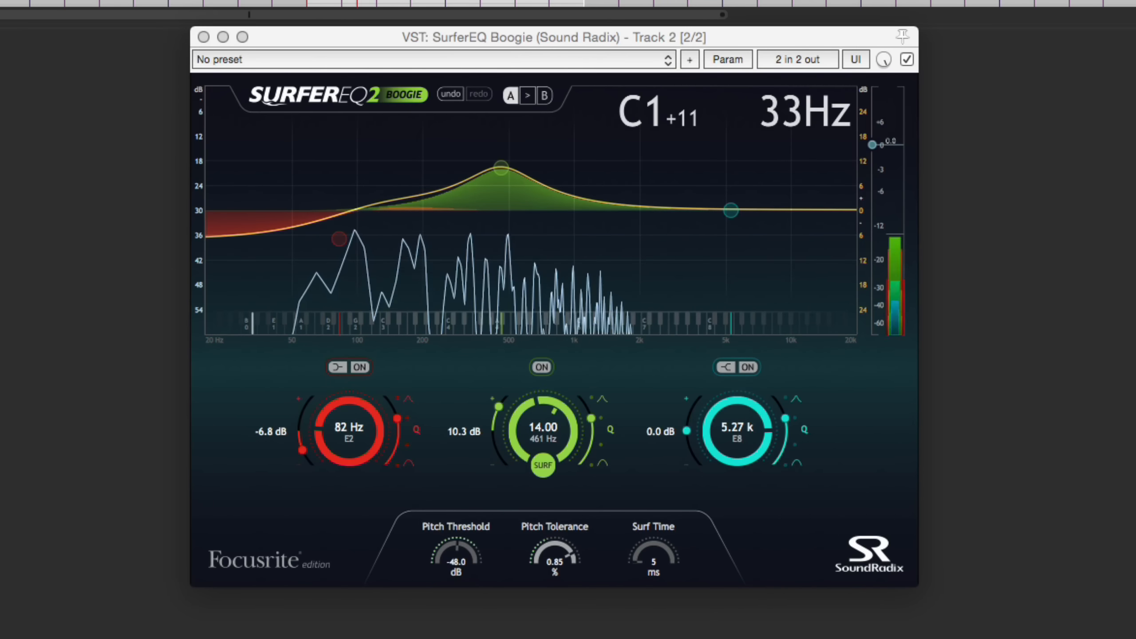
{"action": "mouse_move", "coordinate": [457, 558]}
{"action": "left_mouse_down"}
{"action": "mouse_move", "coordinate": [457, 578]}
{"action": "mouse_move", "coordinate": [473, 544]}
{"action": "left_mouse_up"}
{"action": "left_click_drag", "start_coordinate": [557, 553], "coordinate": [556, 573]}
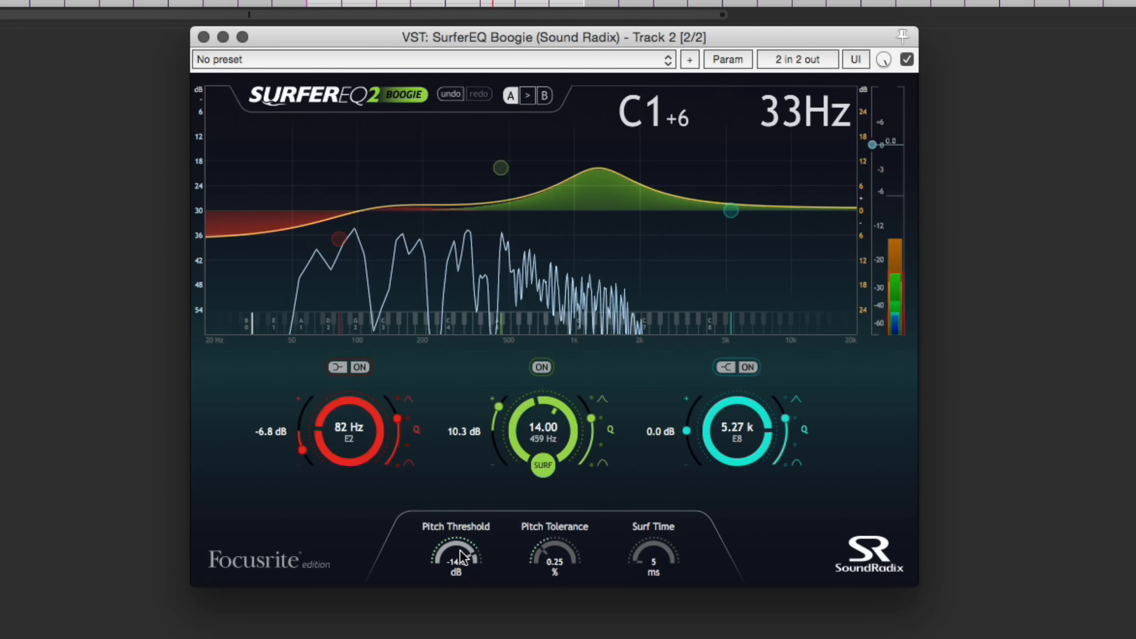
{"action": "left_click_drag", "start_coordinate": [459, 550], "coordinate": [460, 582]}
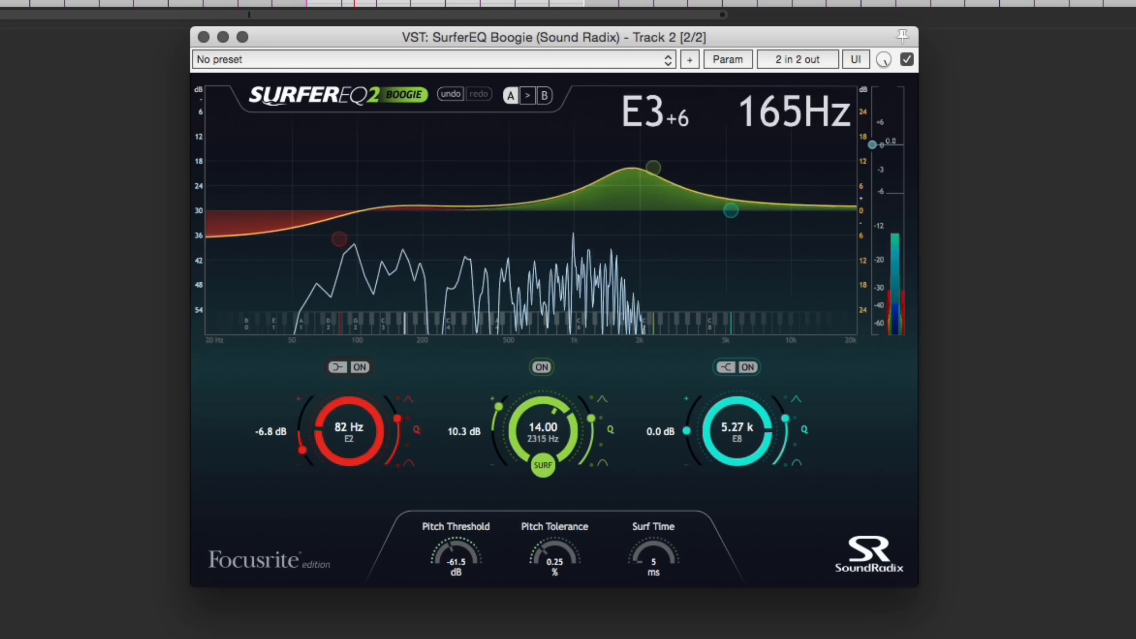
{"action": "left_click", "coordinate": [386, 635]}
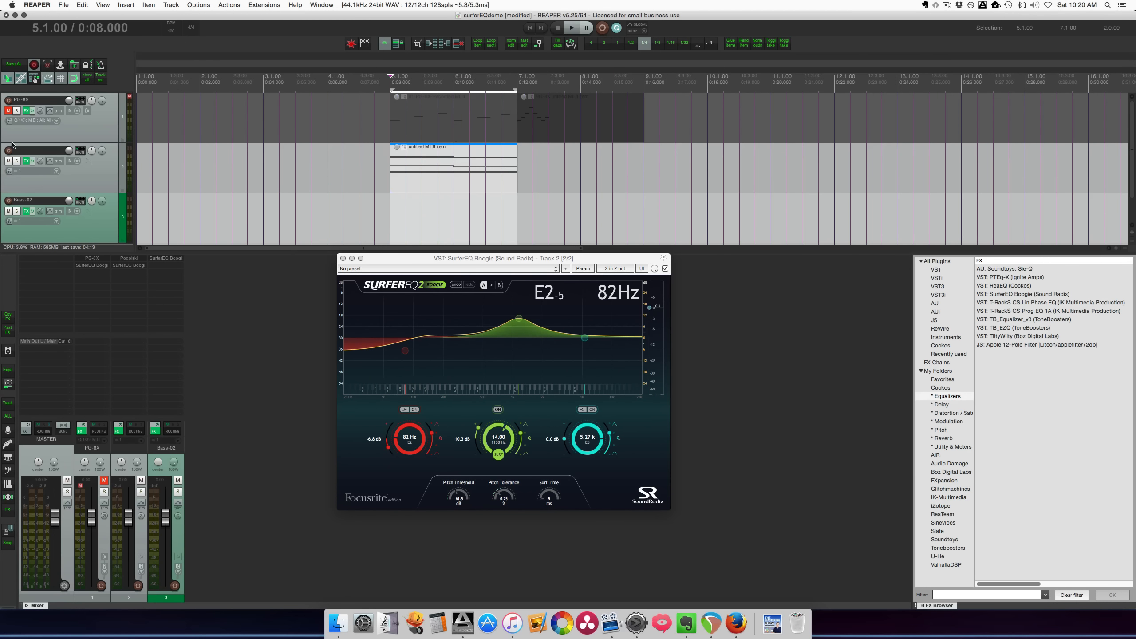
Mute track 2 and select the Bass-02.wav item at bar 22 on the bass track
{"action": "left_click", "coordinate": [9, 161]}
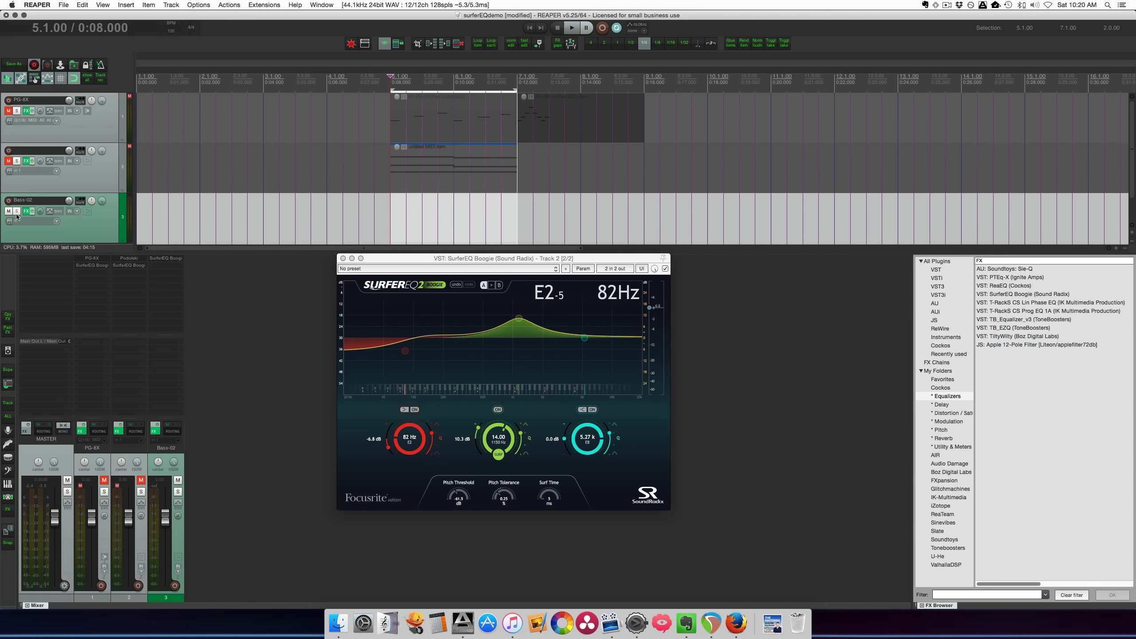
{"action": "left_click", "coordinate": [536, 210]}
{"action": "scroll", "coordinate": [537, 210], "scroll_direction": "right", "scroll_amount": 10}
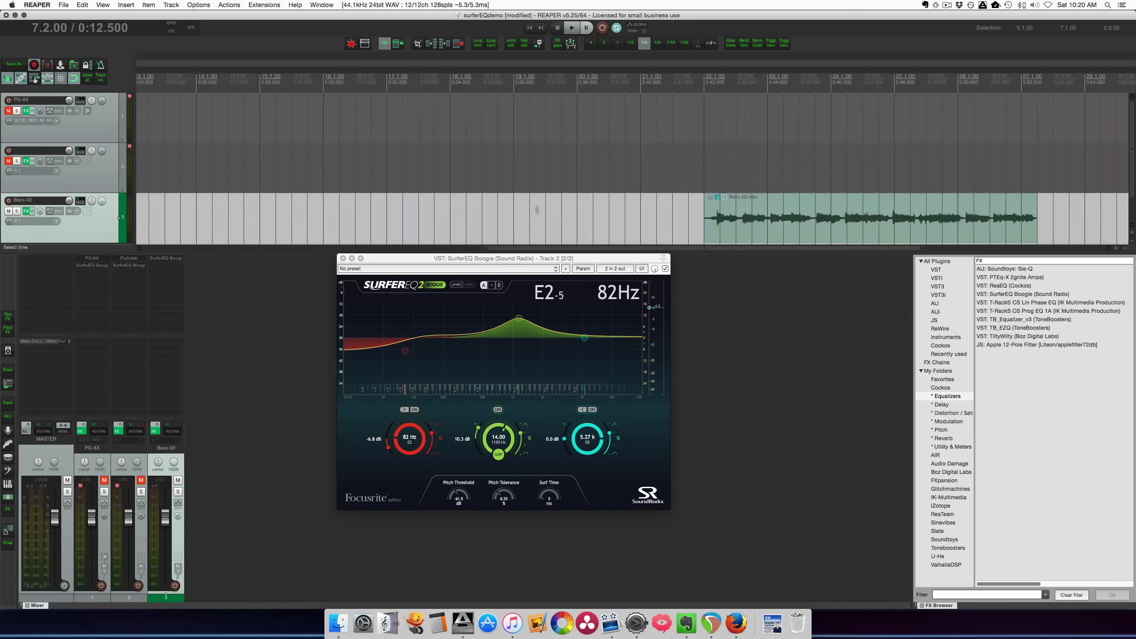
{"action": "scroll", "coordinate": [537, 210], "scroll_direction": "right", "scroll_amount": 8}
{"action": "left_click", "coordinate": [228, 221]}
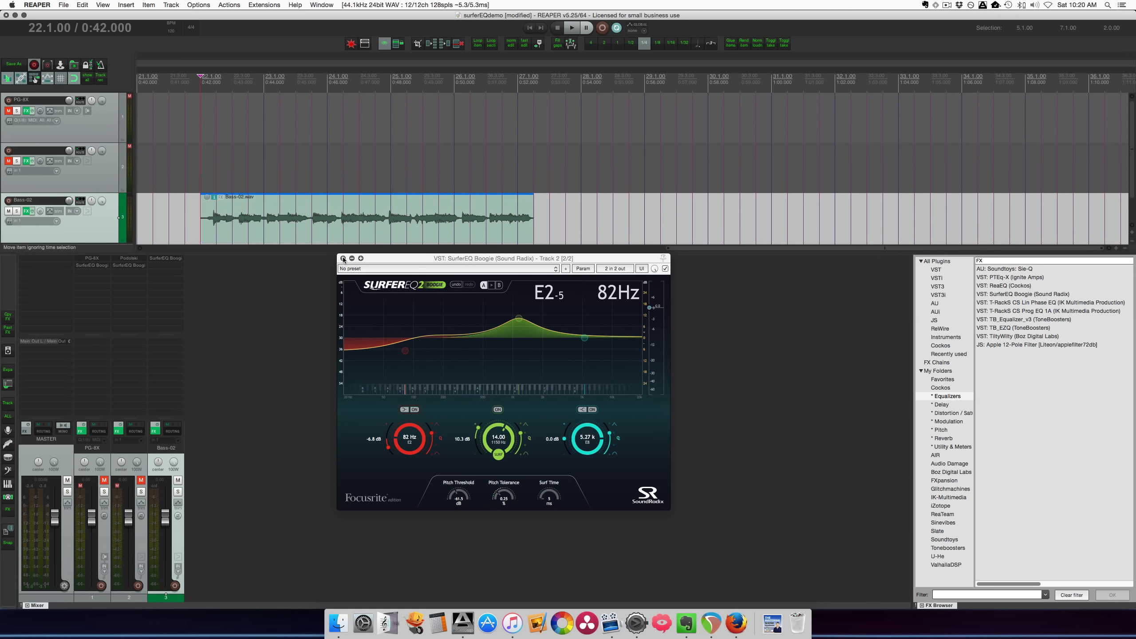
Replace track 2's plug-in window with the Bass-02 track's SurferEQ, and bypass that plug-in
{"action": "left_click", "coordinate": [343, 259]}
{"action": "left_click", "coordinate": [178, 261]}
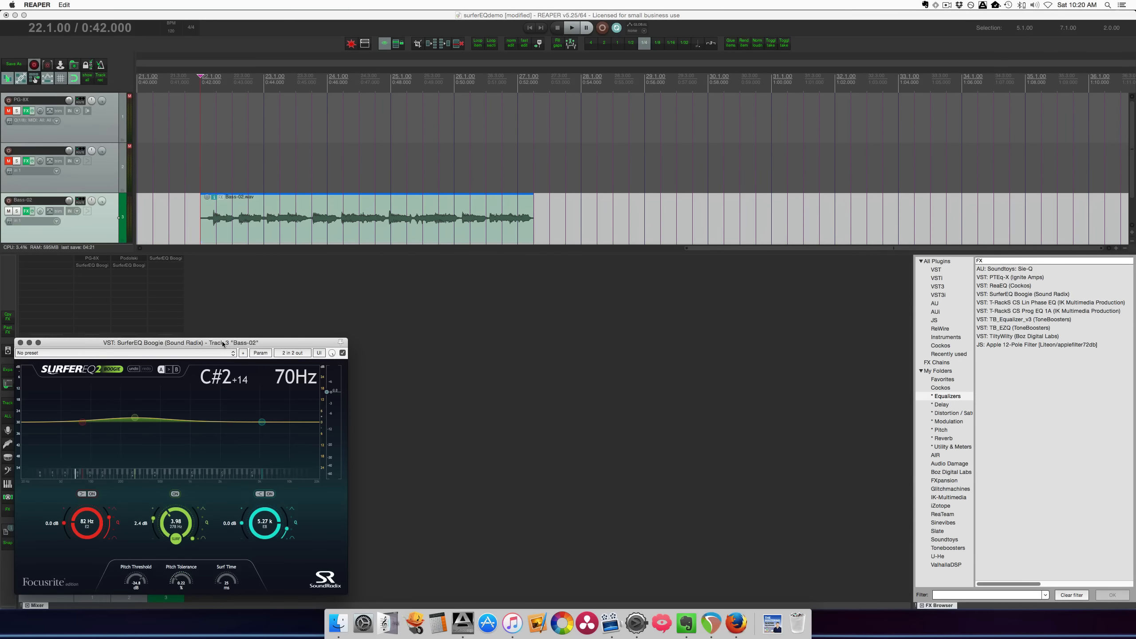
{"action": "left_click_drag", "start_coordinate": [222, 343], "coordinate": [561, 286]}
{"action": "left_click", "coordinate": [681, 296]}
Enlarge the Bass-02 track and place the edit cursor at the start of its audio item at bar 22
{"action": "left_click", "coordinate": [210, 230]}
{"action": "scroll", "coordinate": [213, 232], "scroll_direction": "up", "scroll_amount": 5}
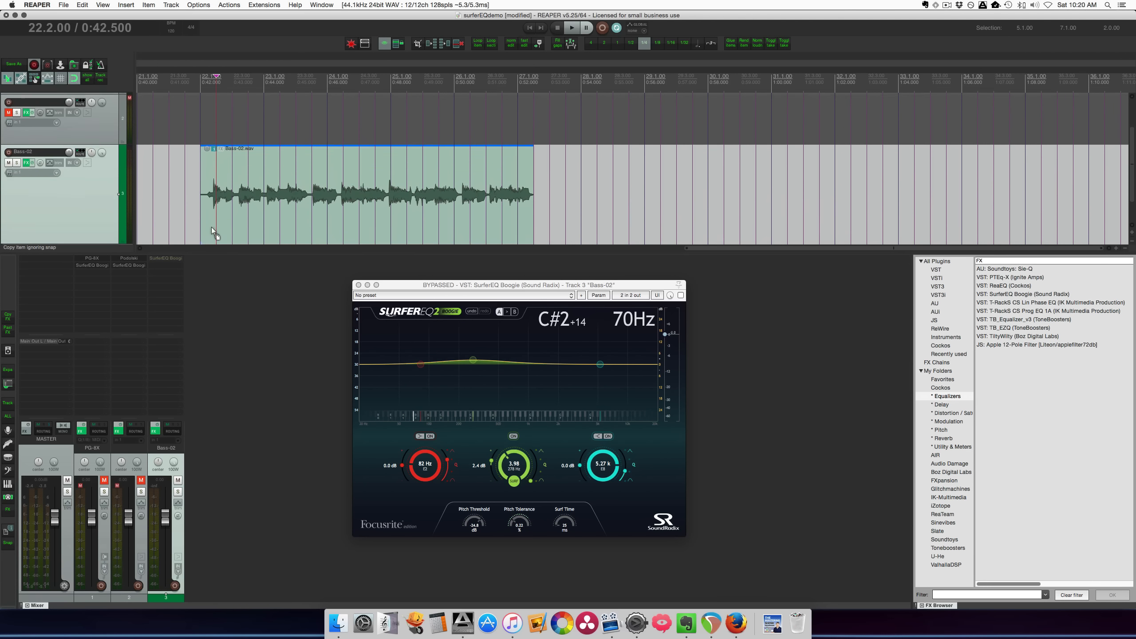
{"action": "left_click_drag", "start_coordinate": [201, 206], "coordinate": [200, 206]}
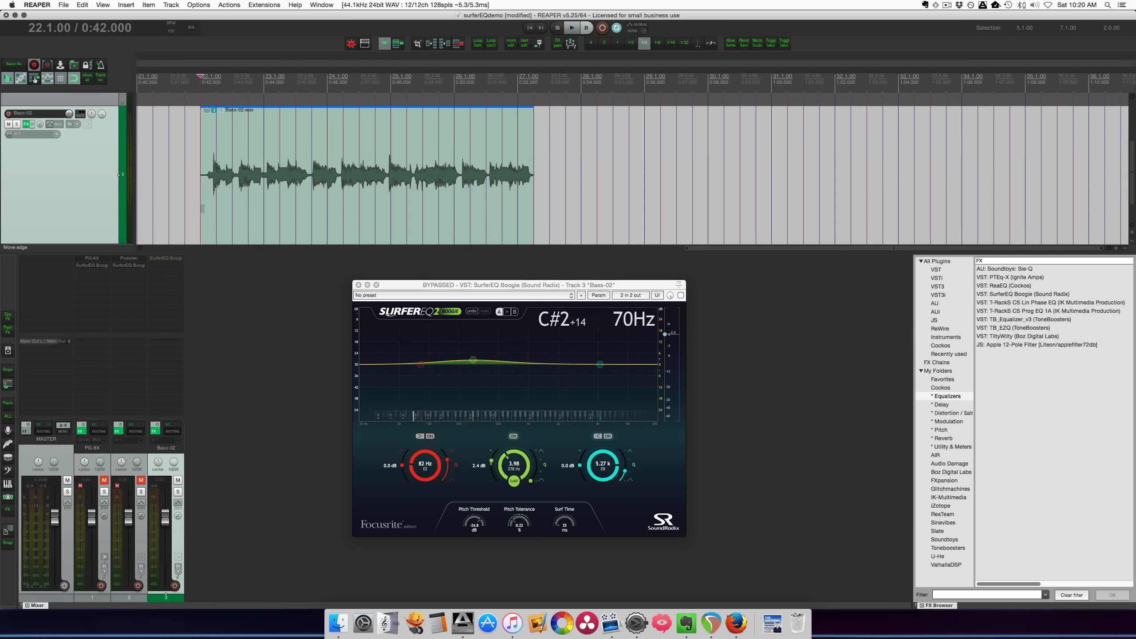
Play the Bass-02 item with the SurferEQ plug-in bypassed, stop playback, and re-enable the plug-in
{"action": "key", "text": "space"}
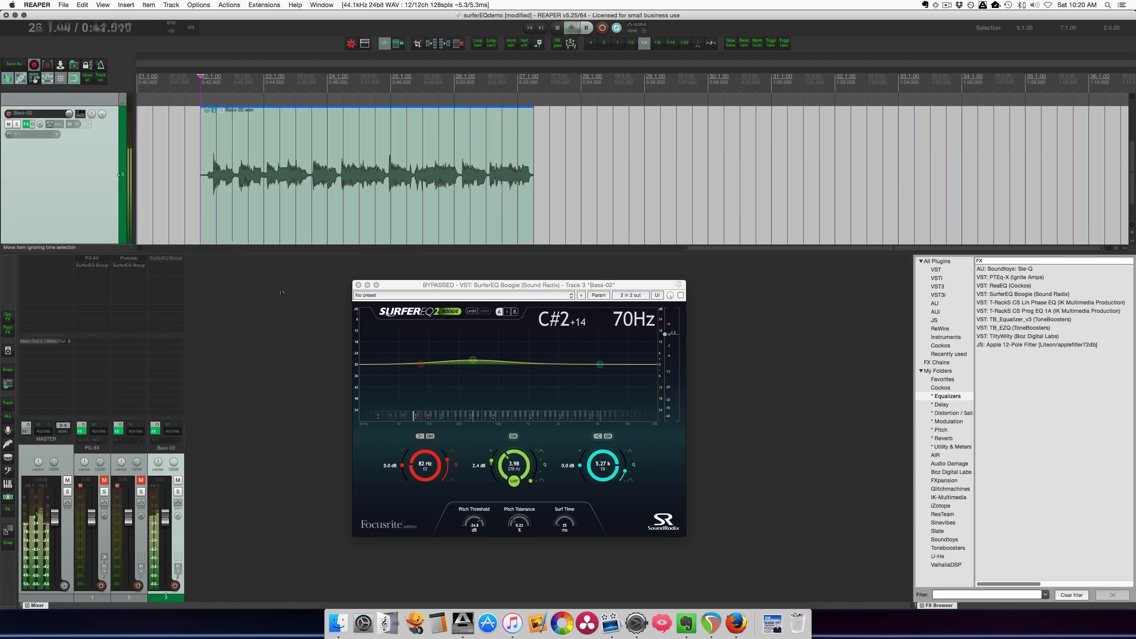
{"action": "key", "text": "space"}
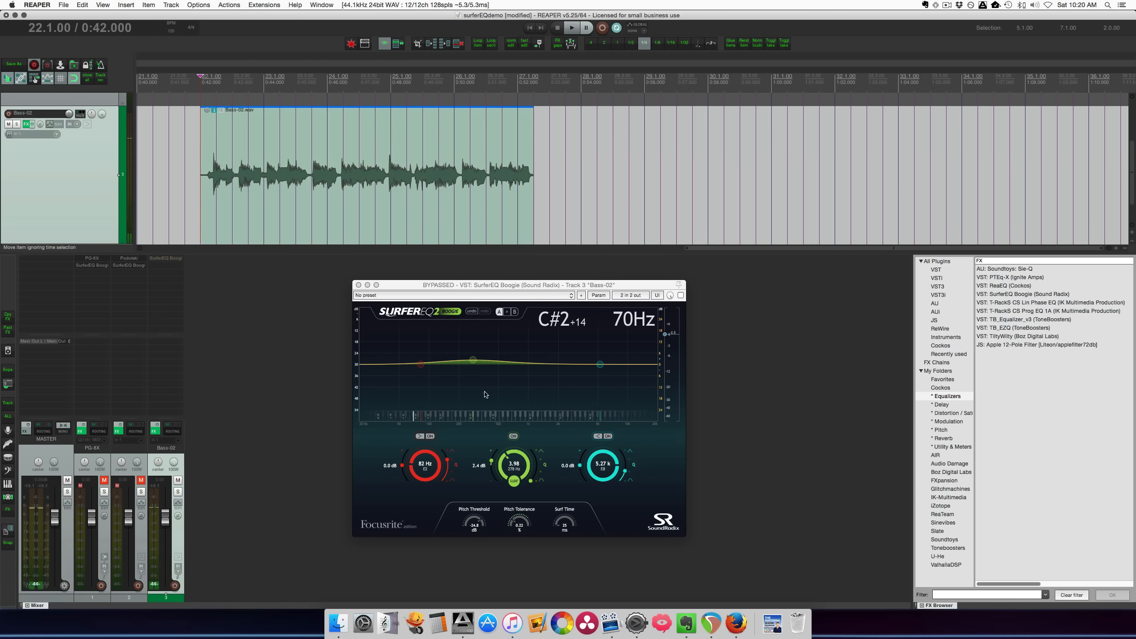
{"action": "left_click", "coordinate": [681, 296]}
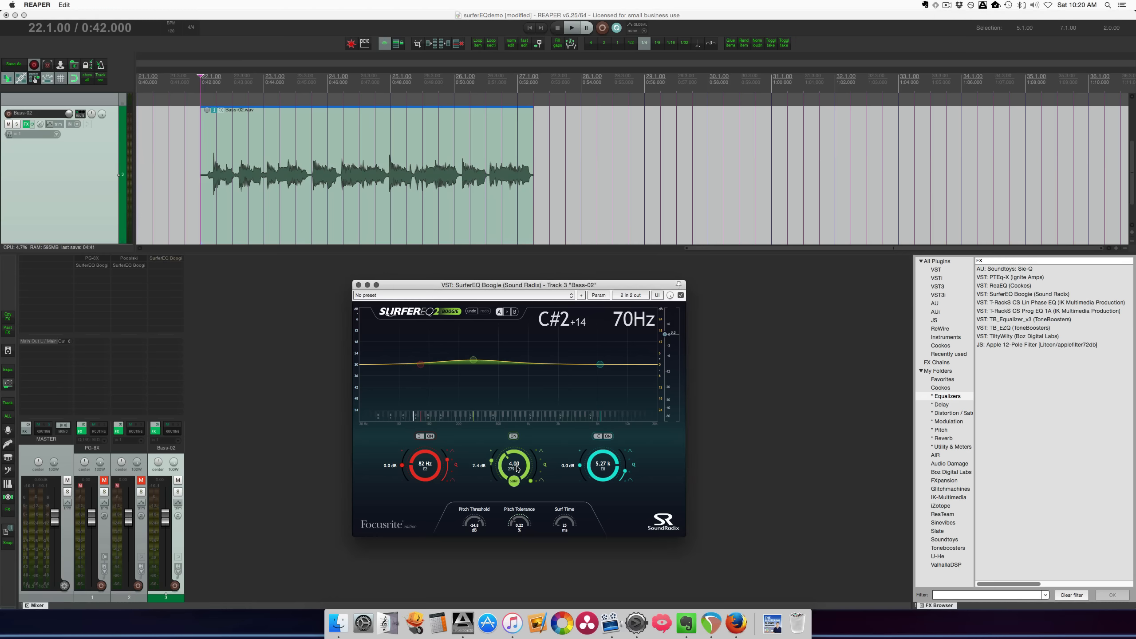
Set the Bass-02 SurferEQ's surfing middle band to harmonic 2.00 with a gain of -10.7 dB and a narrower Q
{"action": "scroll", "coordinate": [518, 468], "scroll_direction": "down", "scroll_amount": 1}
{"action": "scroll", "coordinate": [517, 470], "scroll_direction": "down", "scroll_amount": 1}
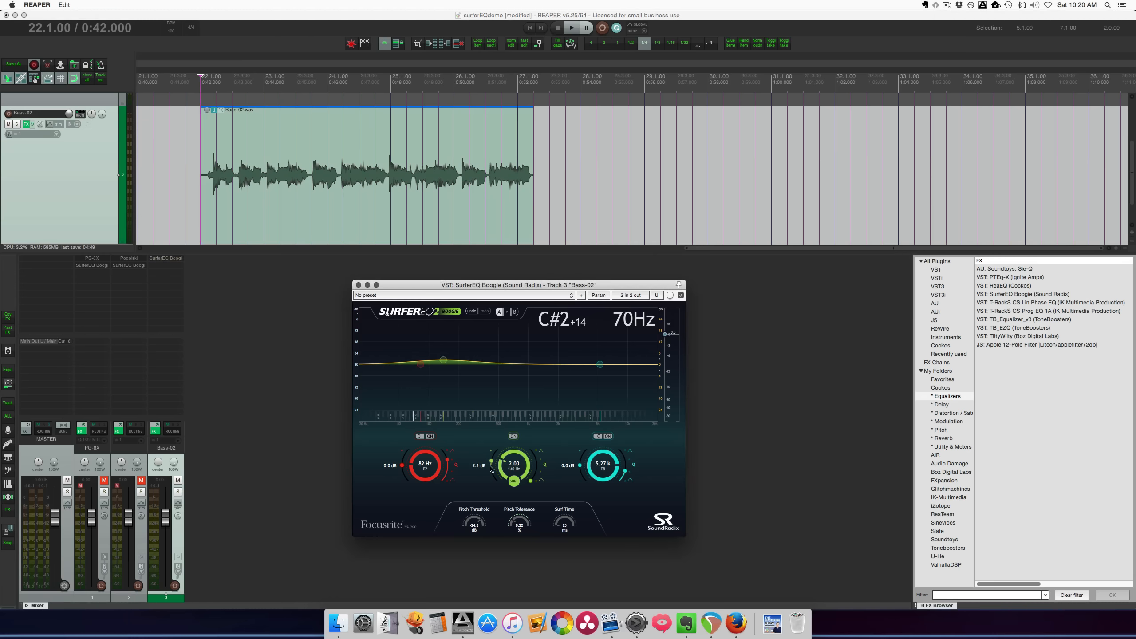
{"action": "left_click_drag", "start_coordinate": [491, 468], "coordinate": [540, 441]}
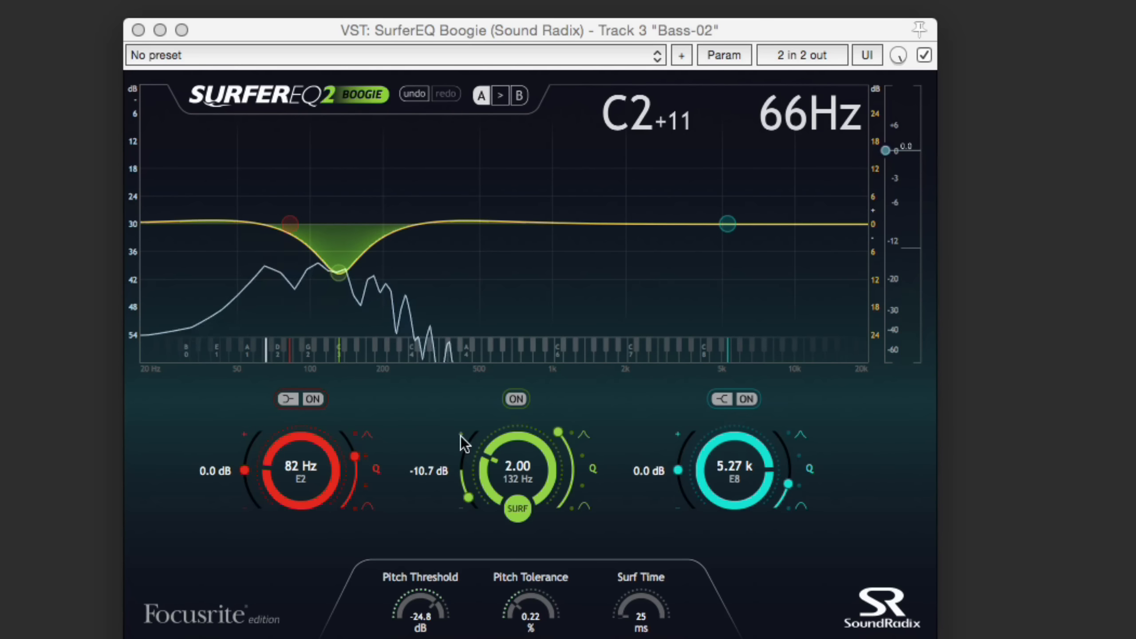
Move the middle band to harmonic 8.00 and compare its Surf mode off and on while the bass plays
{"action": "left_click_drag", "start_coordinate": [529, 472], "coordinate": [531, 451]}
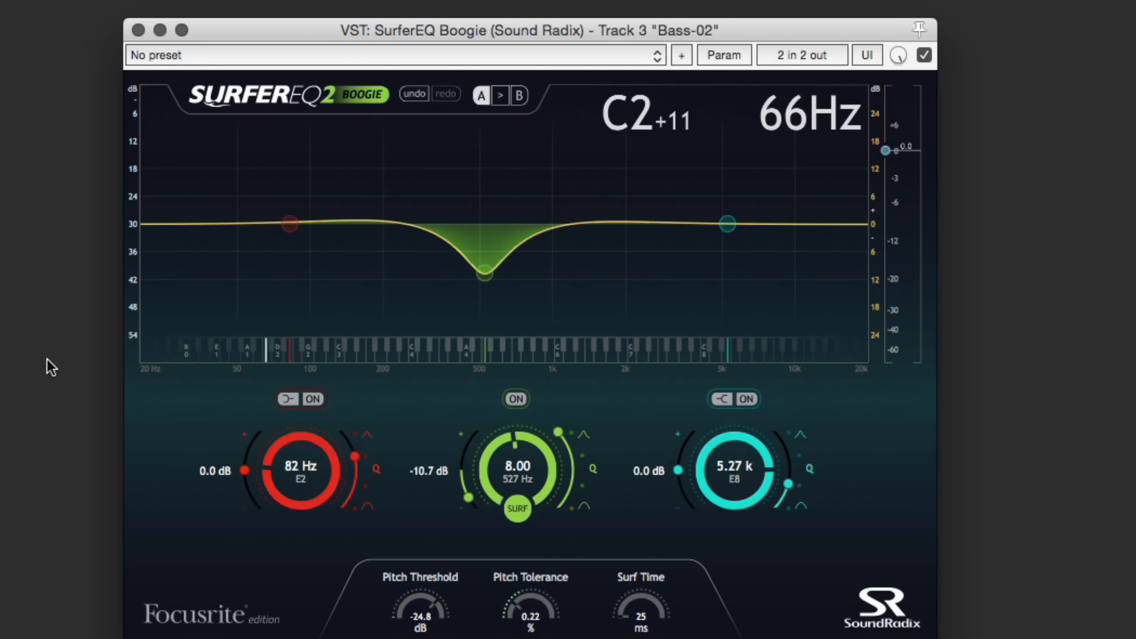
{"action": "key", "text": "space"}
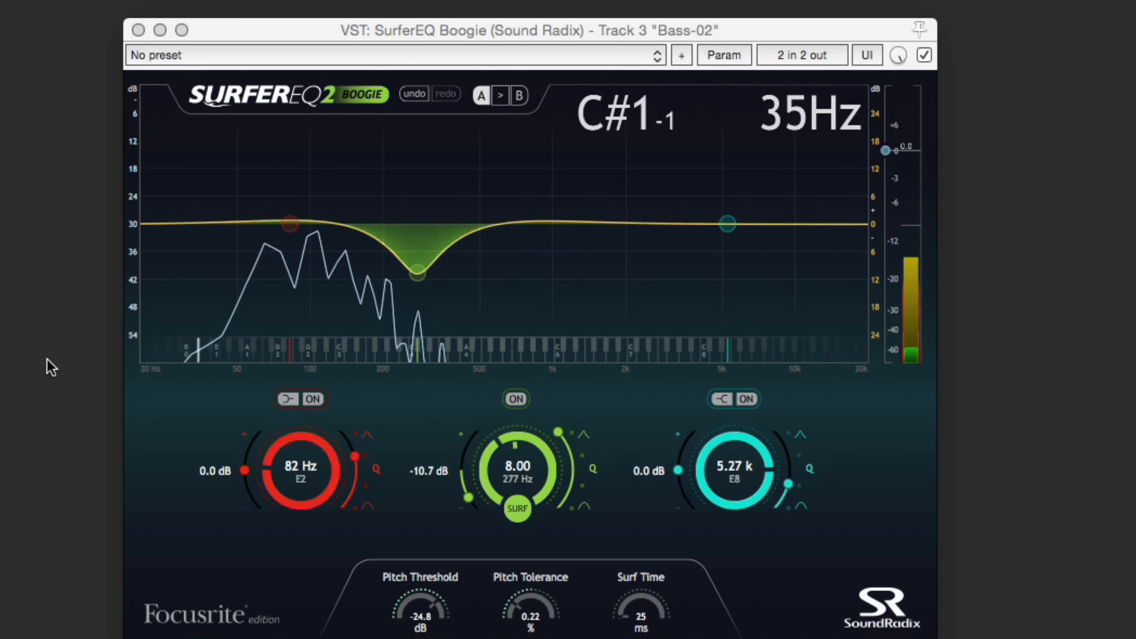
{"action": "left_click", "coordinate": [520, 511]}
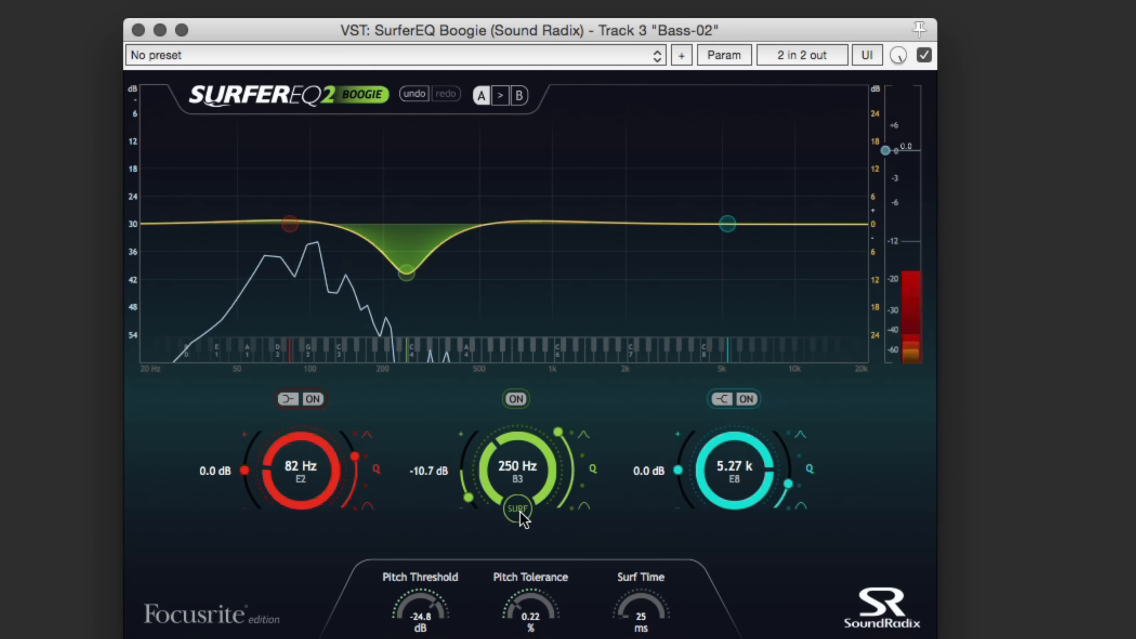
{"action": "left_click", "coordinate": [518, 509]}
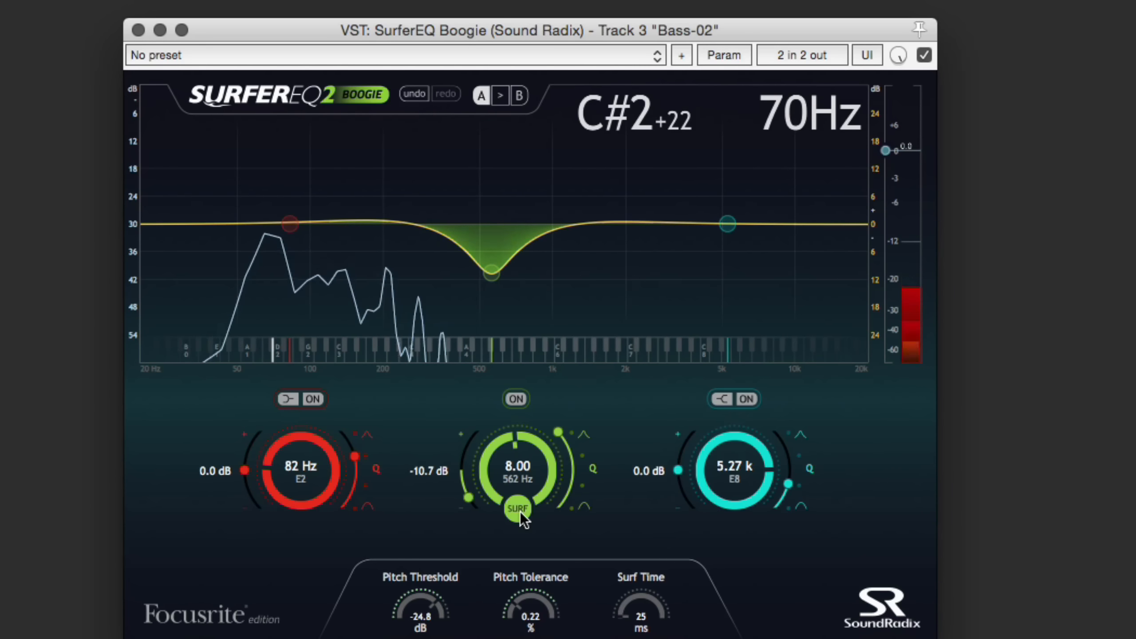